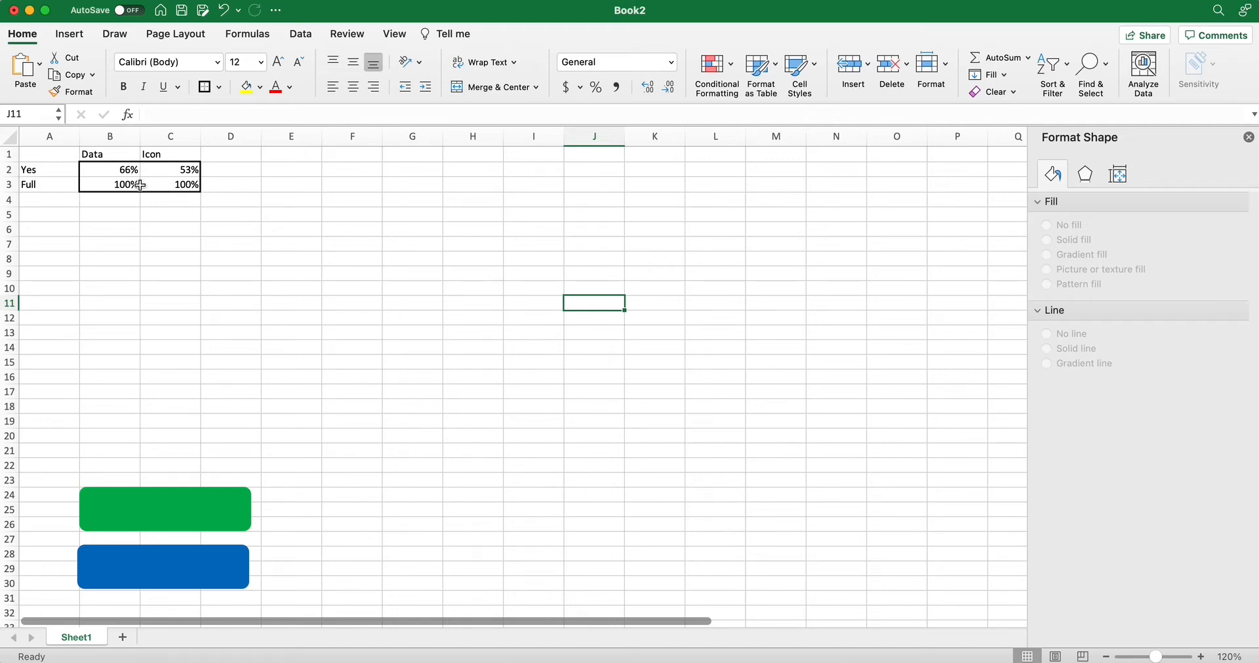
drag(69, 156, 167, 187)
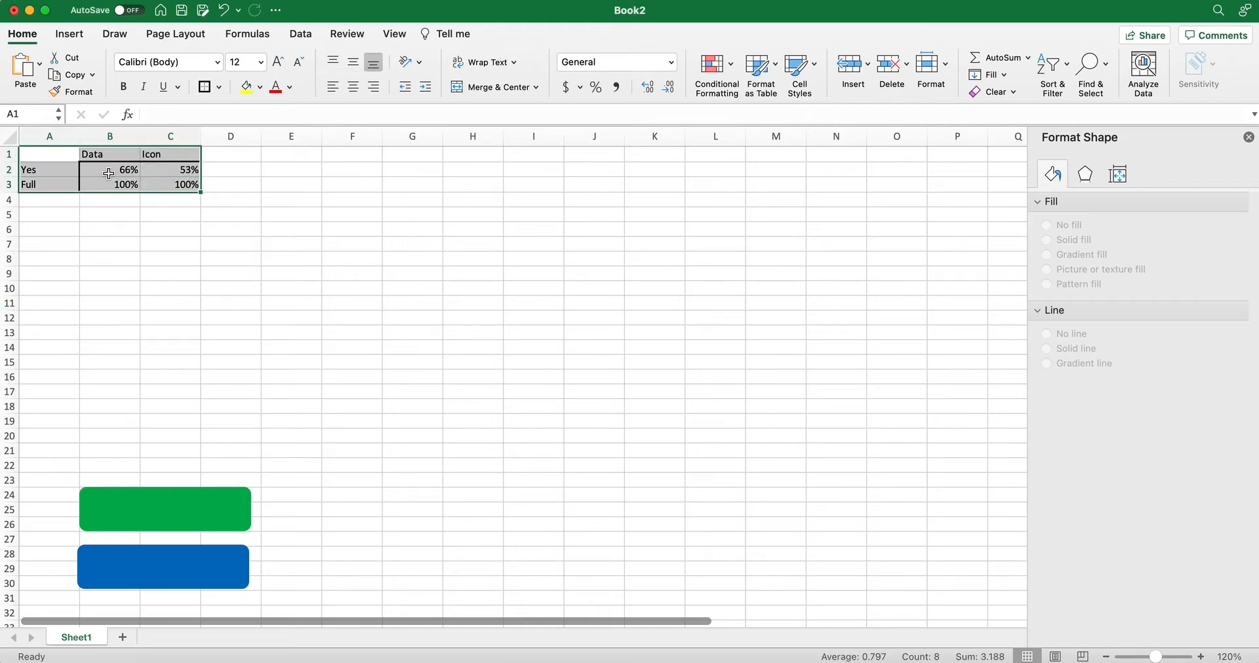
click(108, 172)
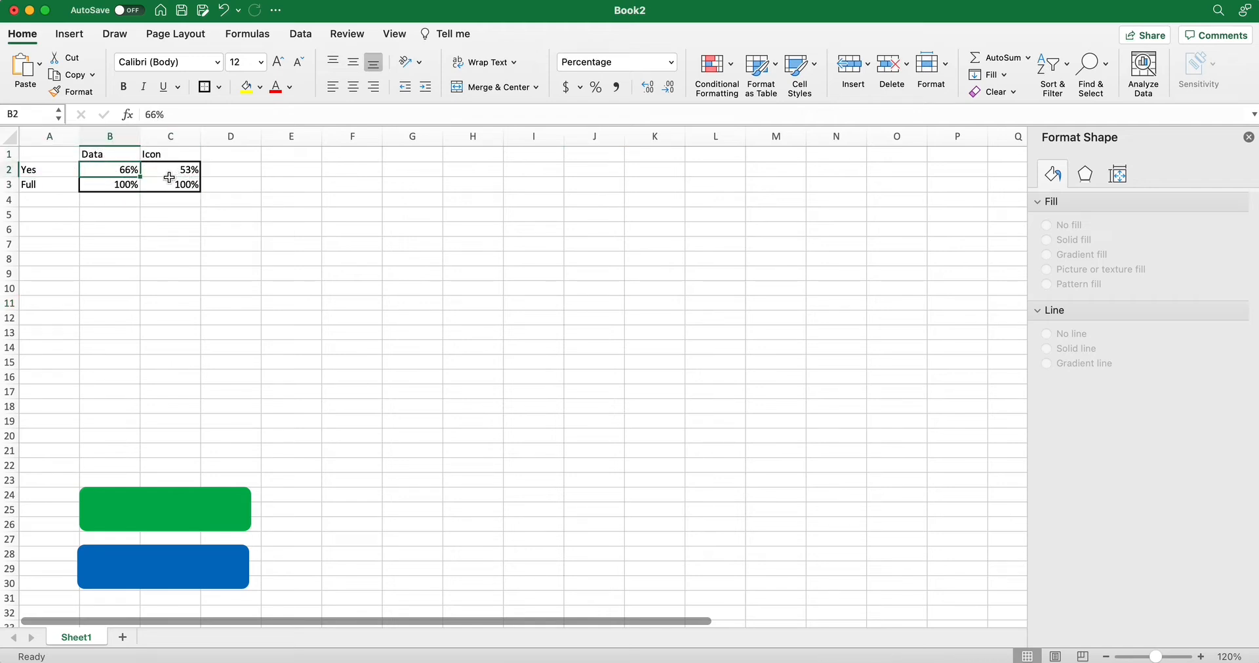
click(73, 168)
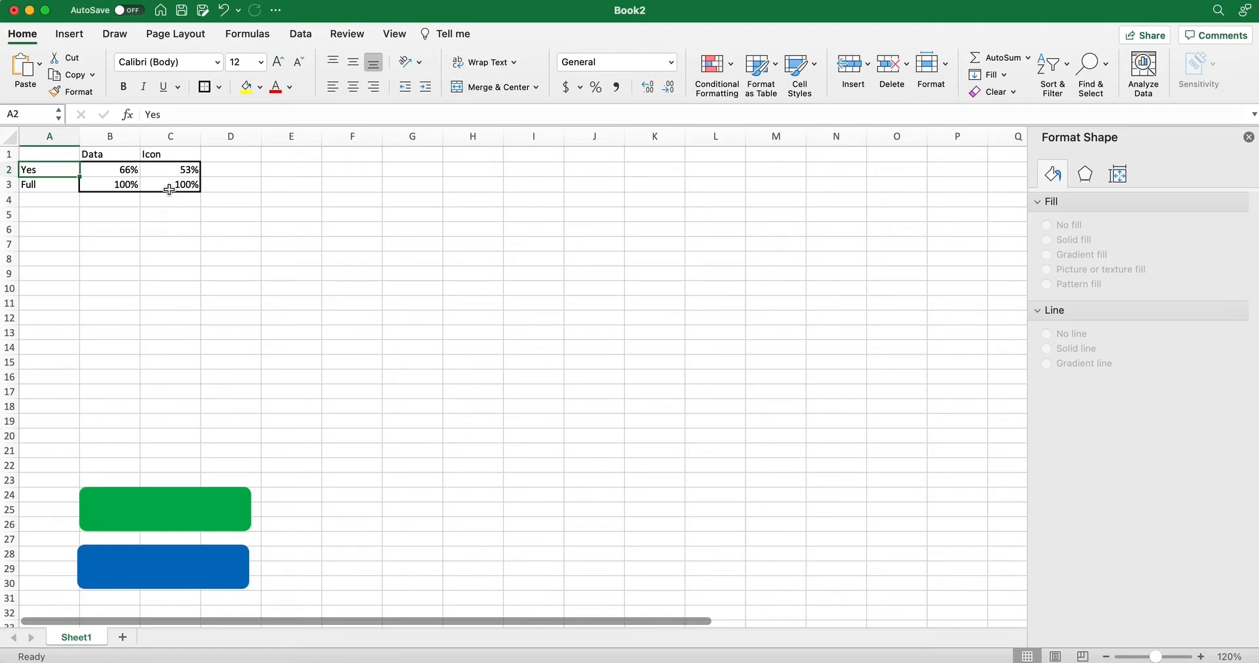
- Insert a 2-D clustered bar chart from cells A1:C3 and move it up beside the data table
drag(60, 156, 164, 184)
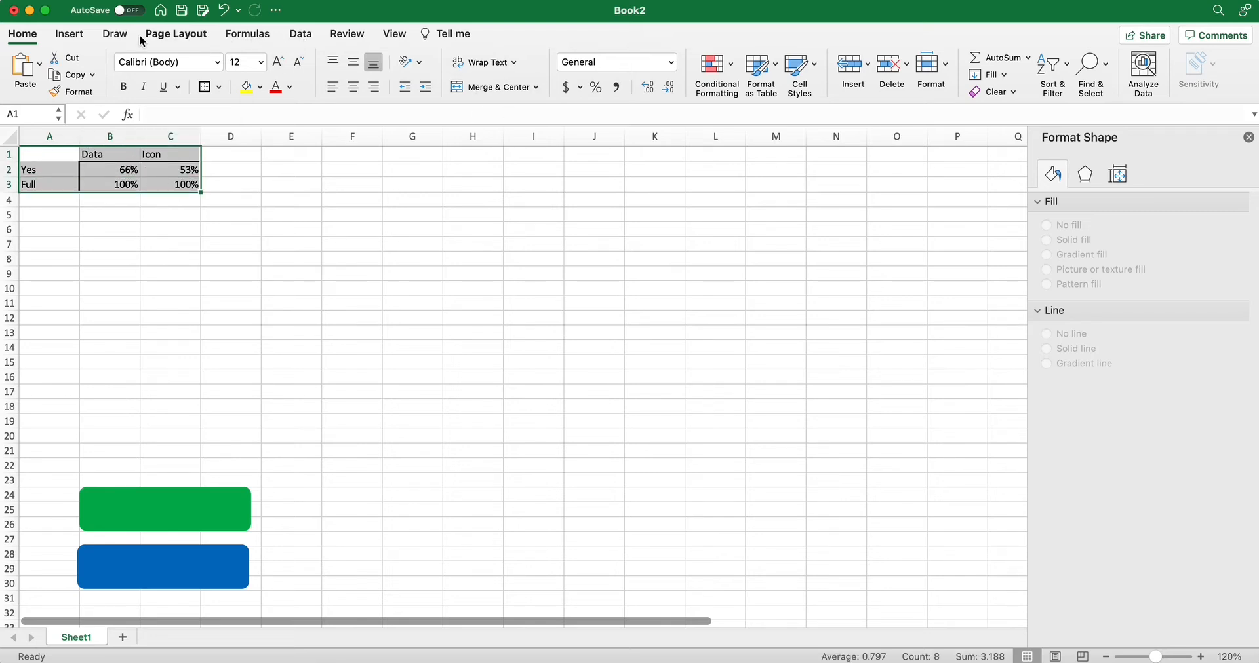
click(70, 36)
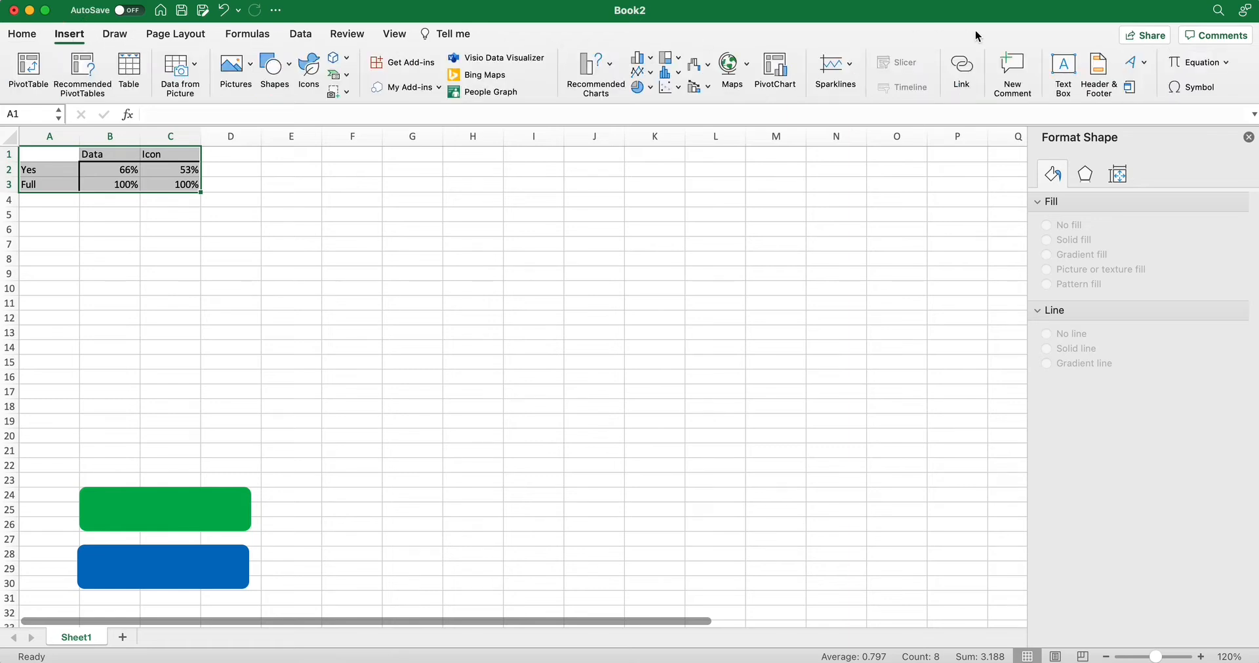
click(641, 59)
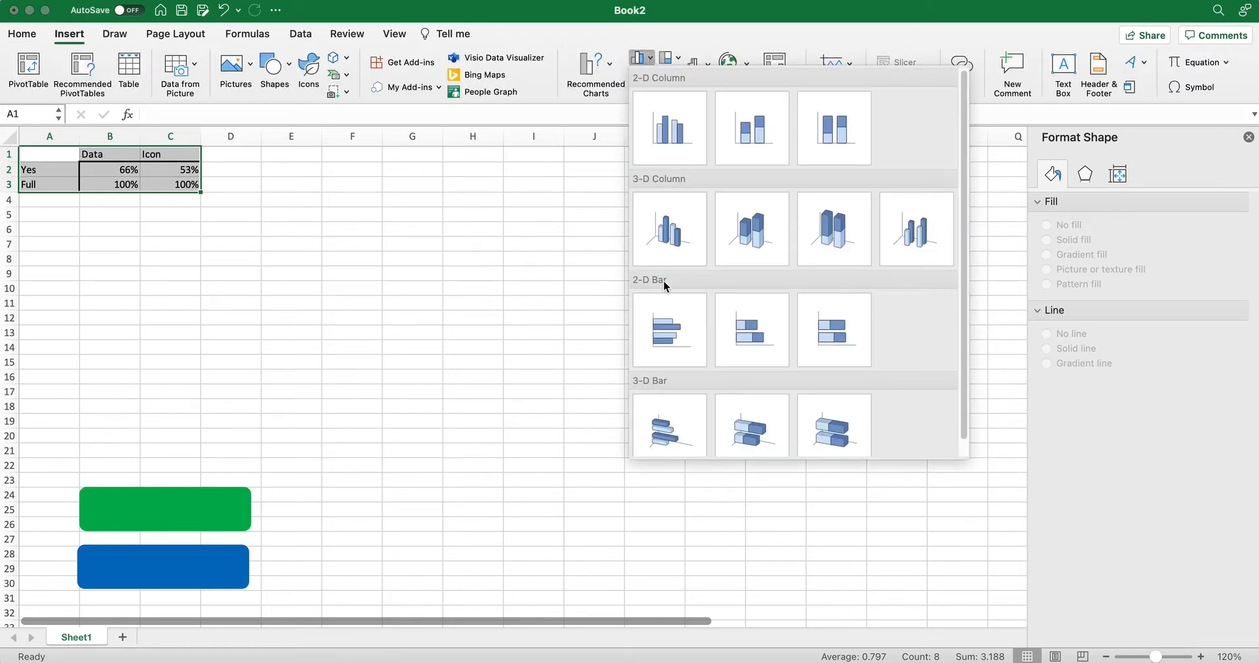
click(672, 339)
drag(464, 290, 392, 189)
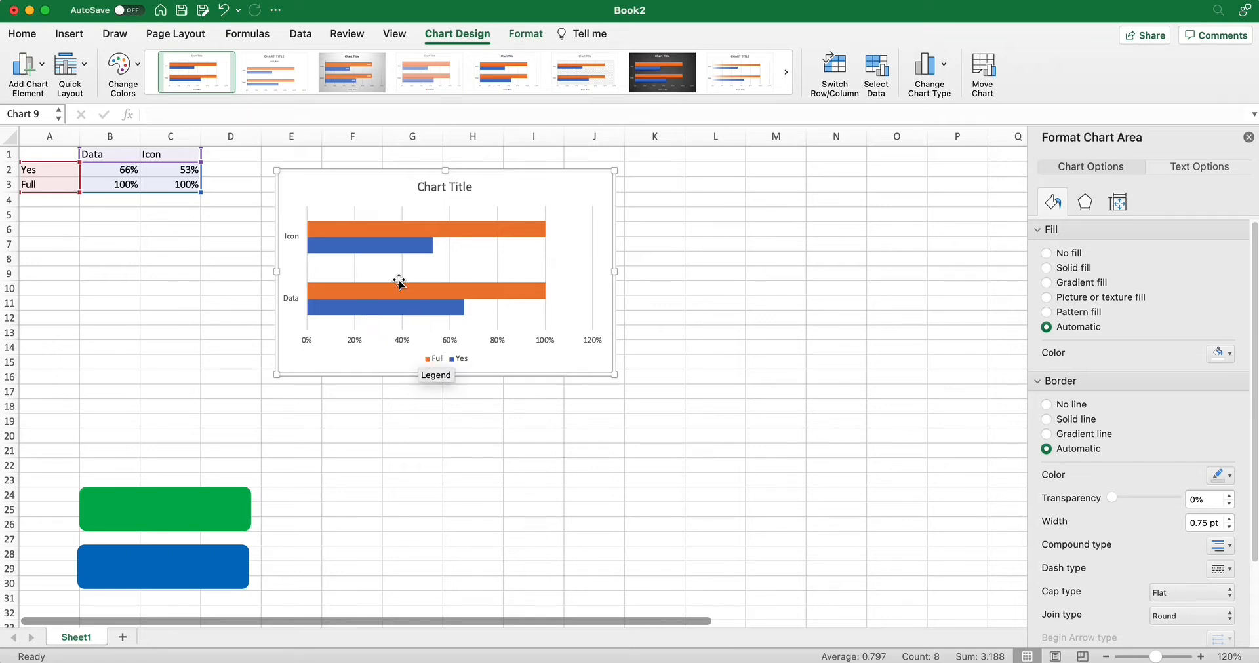
- Try series overlaps of 100% and 66% on the chart's Yes series, and return the overlap to 0%
mouse_move(358, 234)
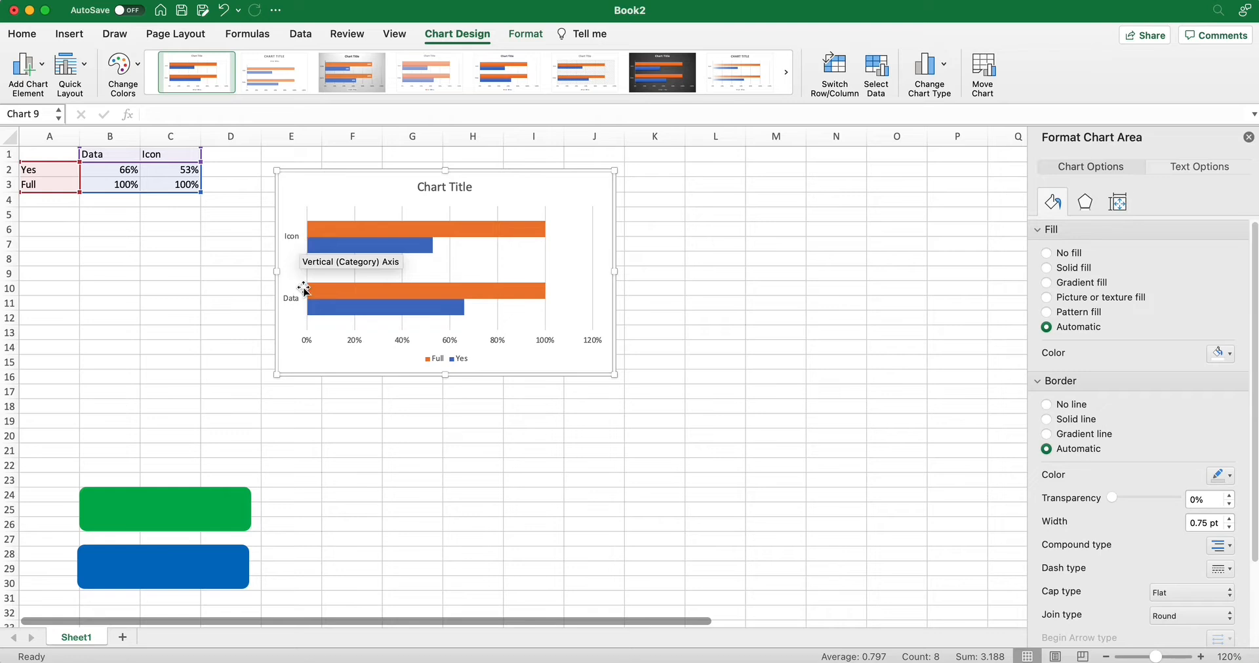
mouse_move(311, 304)
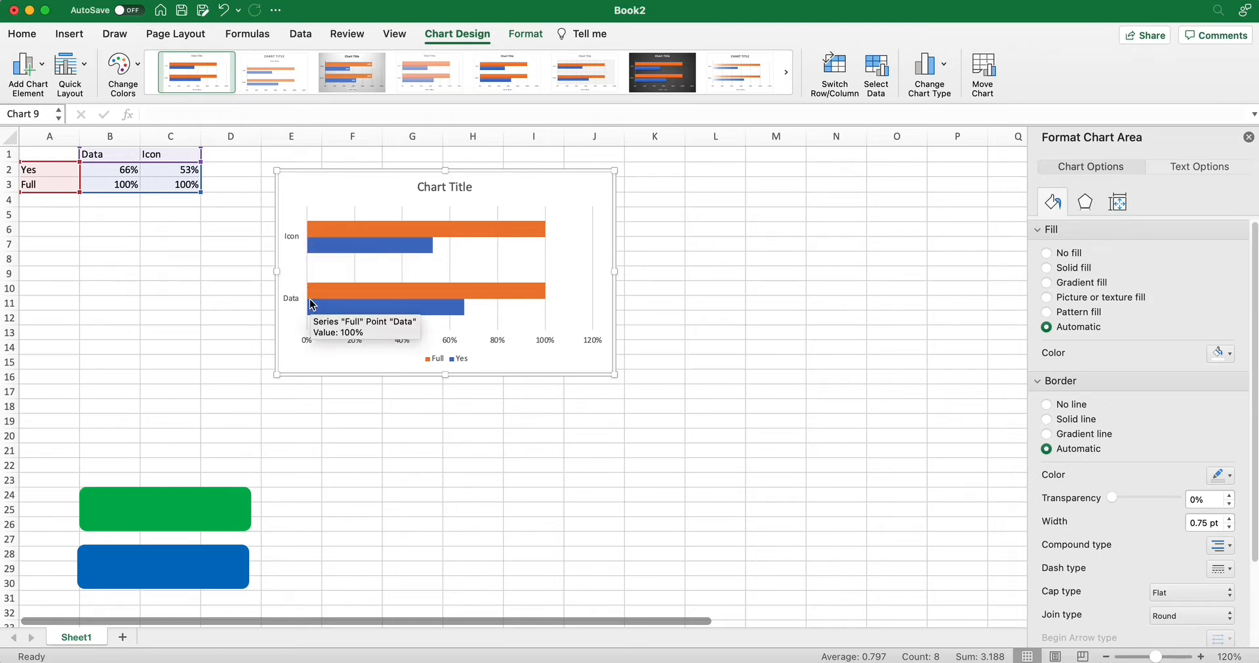
mouse_move(382, 313)
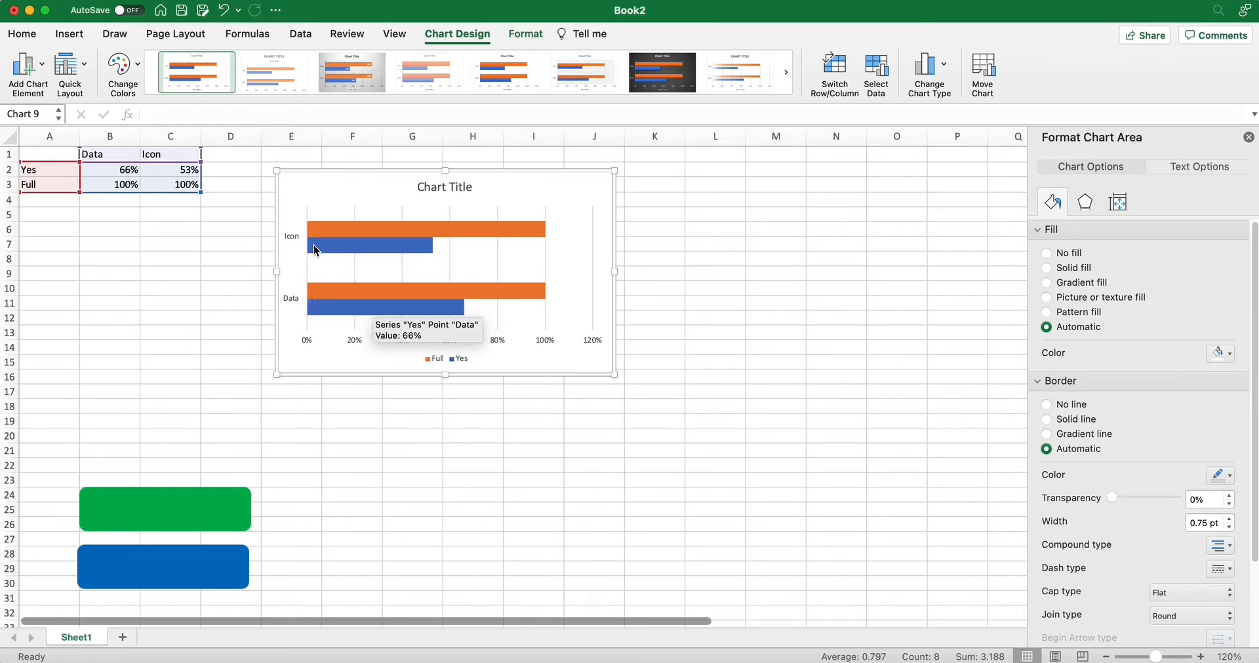
right_click(345, 243)
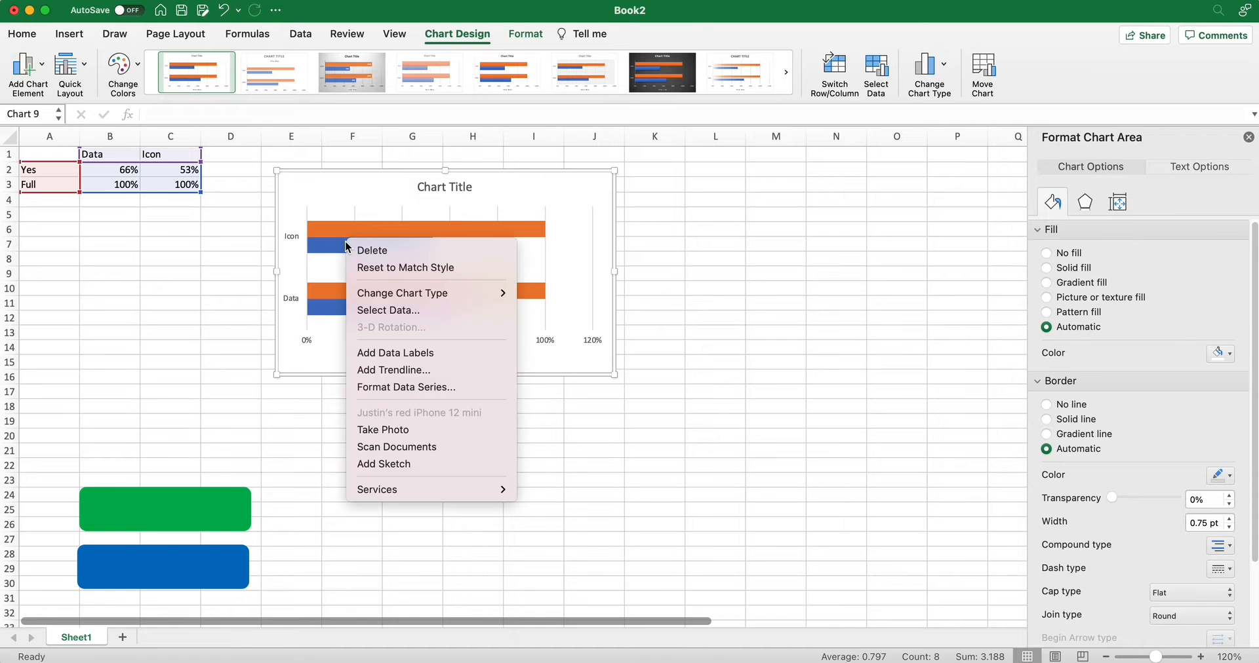
click(396, 387)
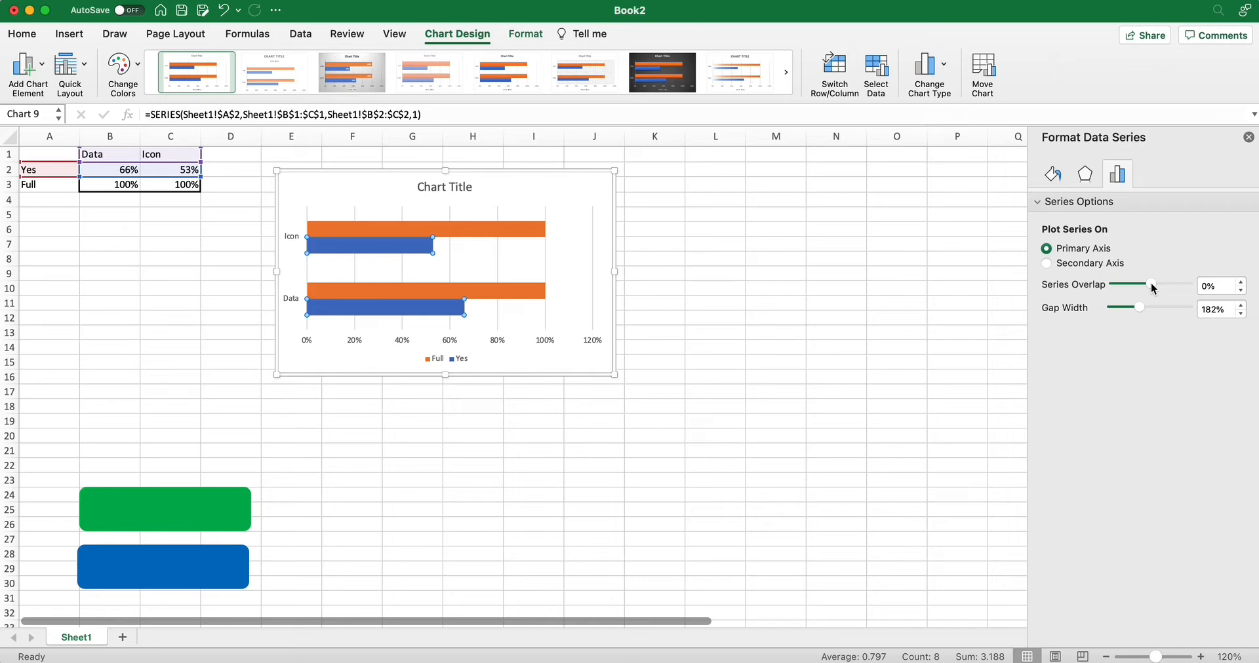
drag(1153, 289, 1191, 288)
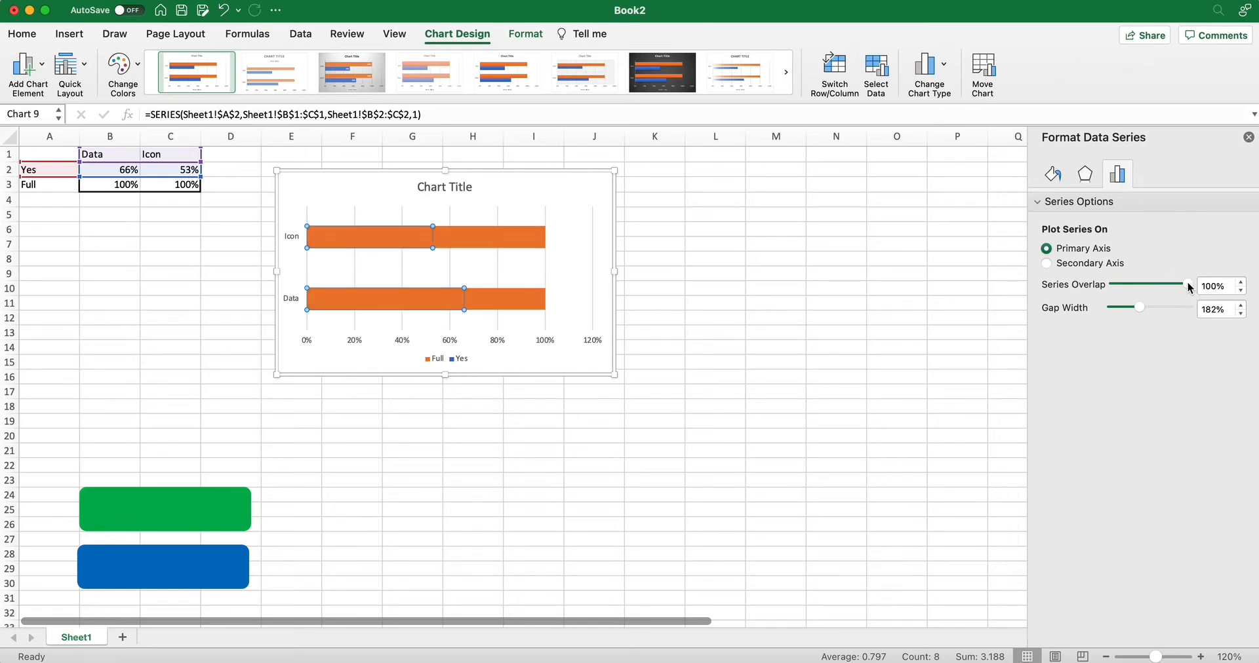
mouse_move(1188, 287)
mouse_down()
mouse_move(1161, 289)
mouse_move(1174, 289)
mouse_up()
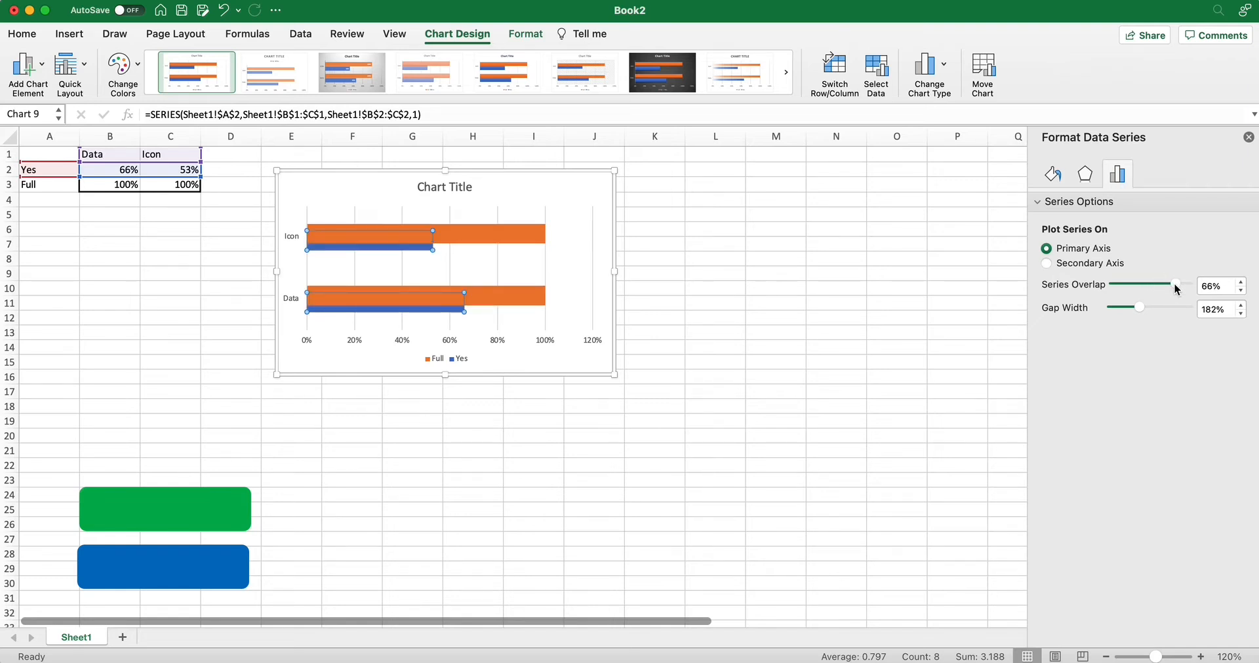
mouse_move(1174, 288)
mouse_down()
mouse_move(1101, 288)
mouse_move(1153, 291)
mouse_up()
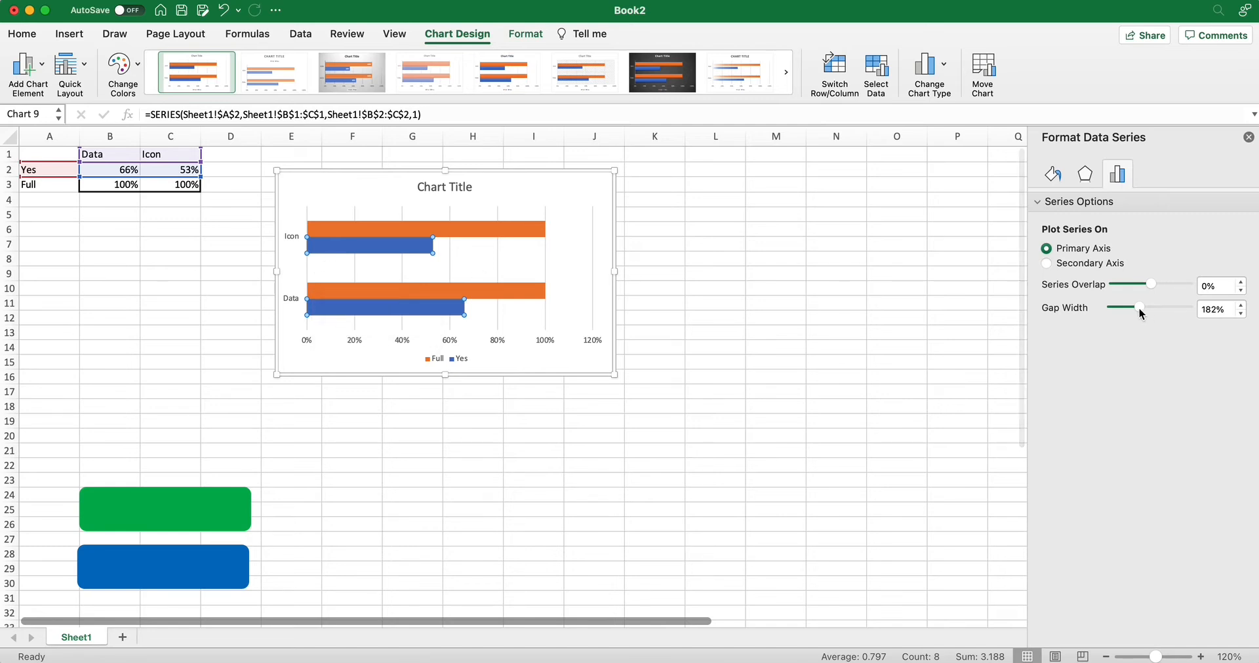
- Try gap widths of 98% and 269% on the bars, settling on a 169% gap width with 100% series overlap
drag(1139, 308, 1127, 315)
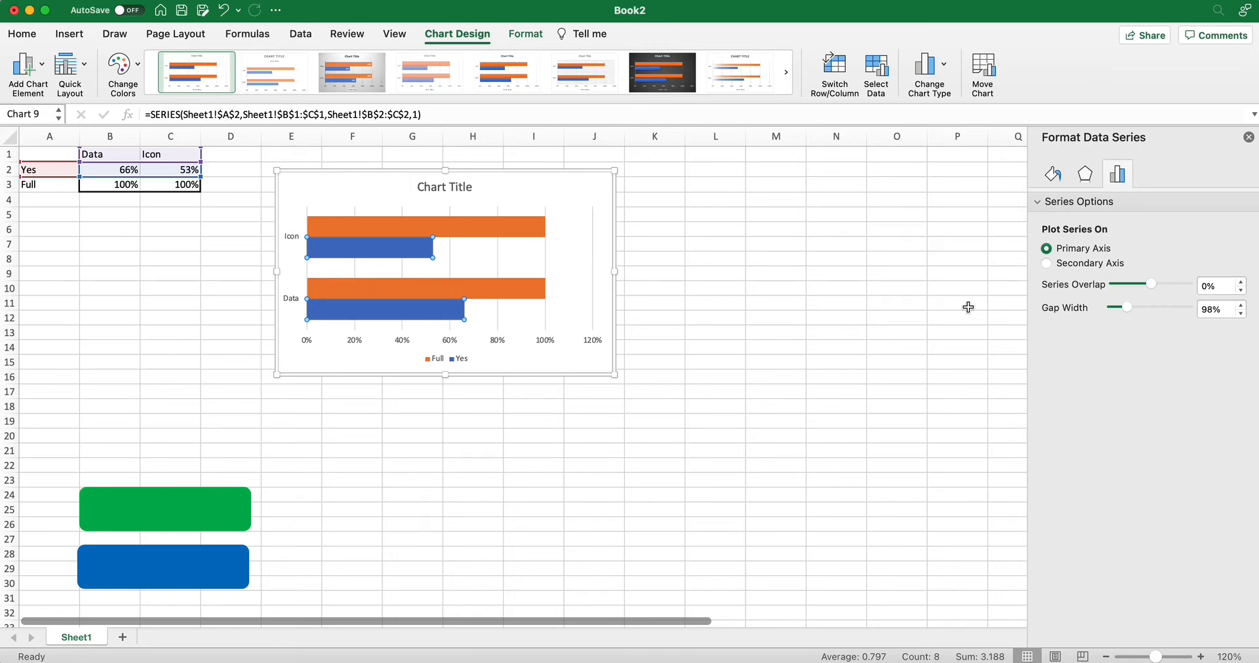
drag(1129, 313, 1152, 309)
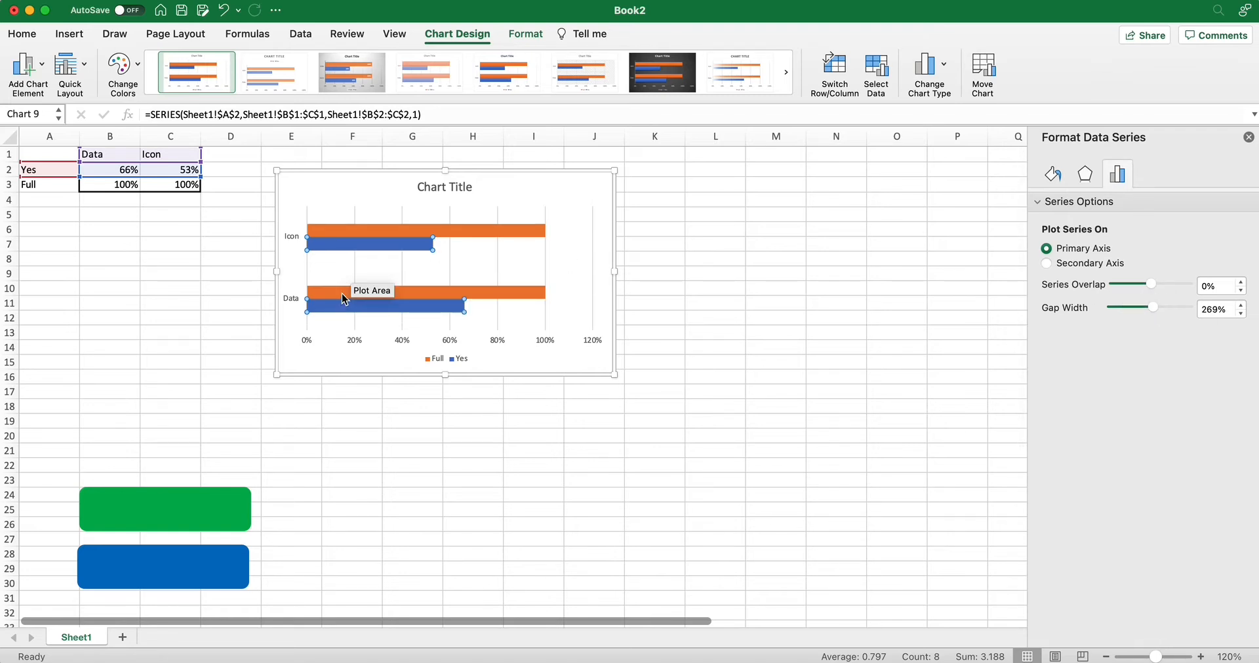
drag(1152, 307, 1192, 288)
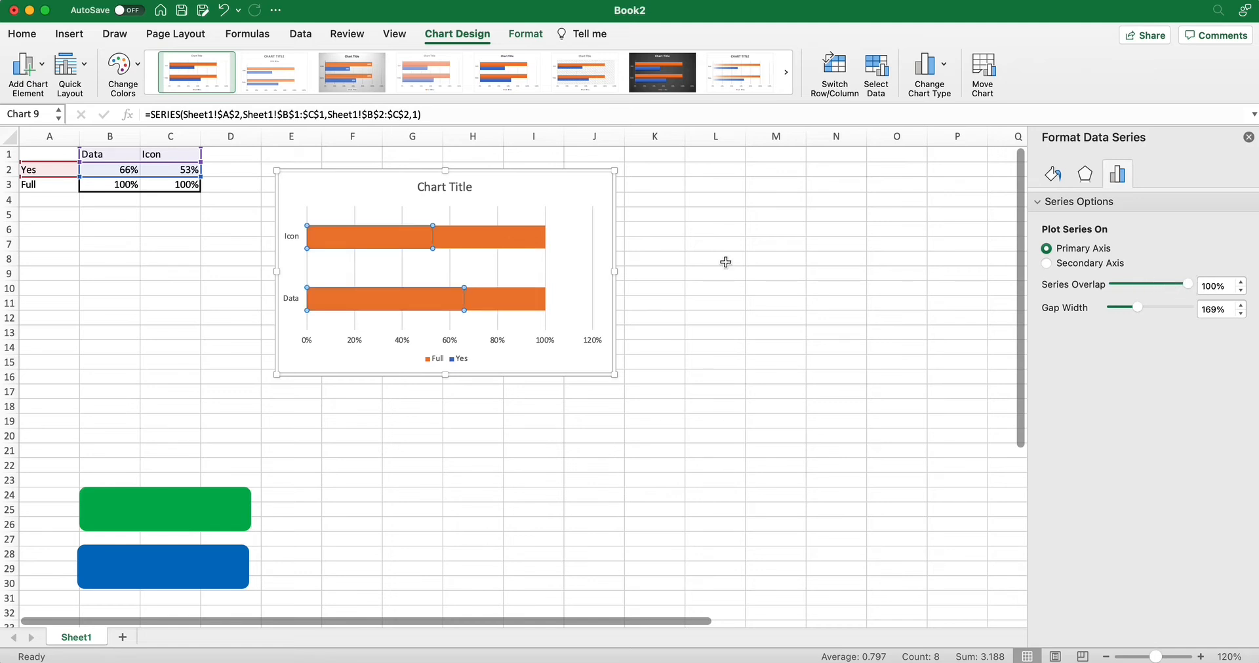
- Reorder the chart's data series so that Yes comes after Full
mouse_move(409, 247)
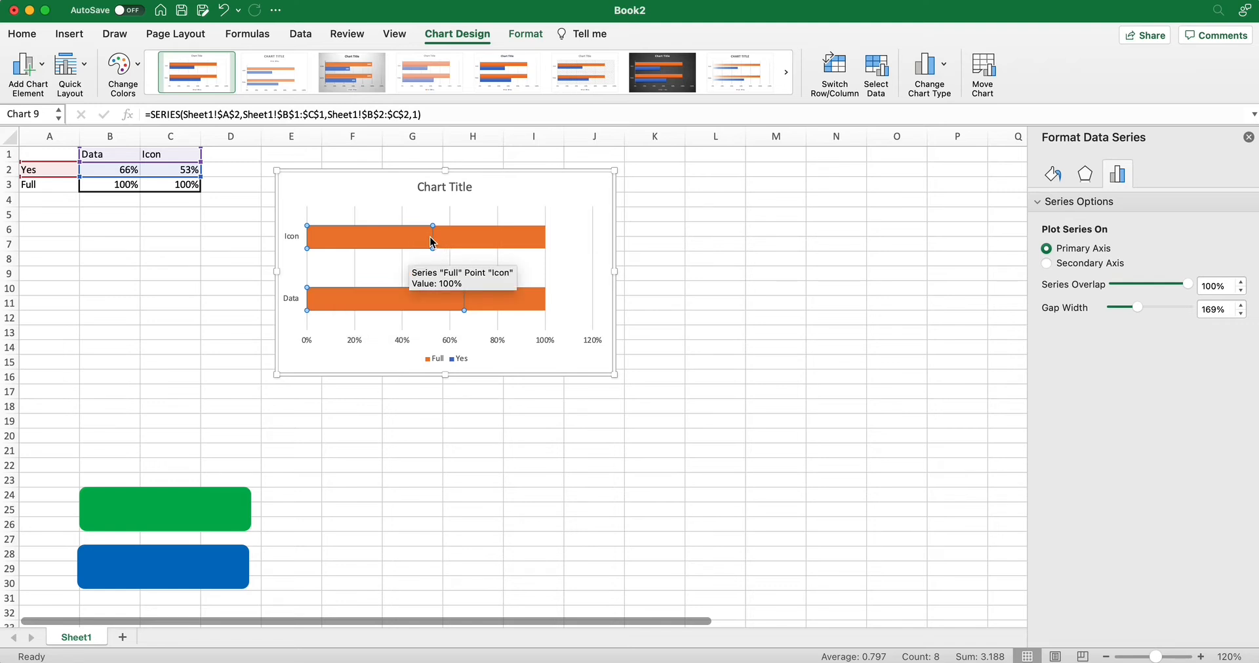
right_click(467, 239)
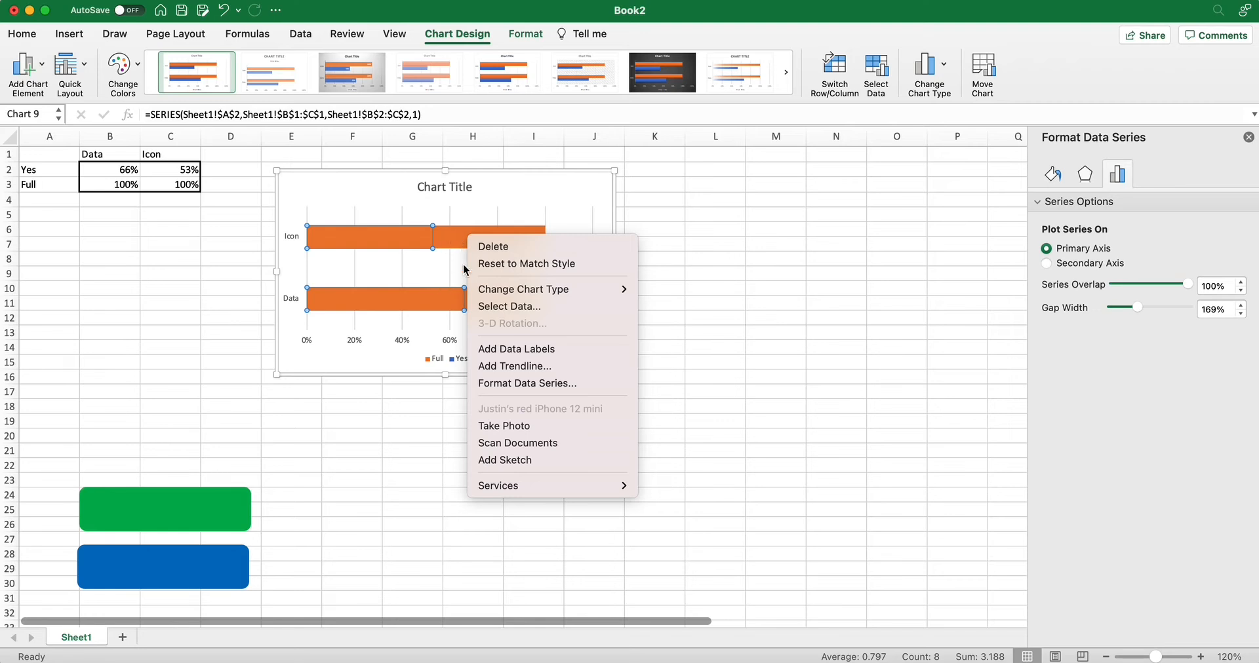
click(499, 306)
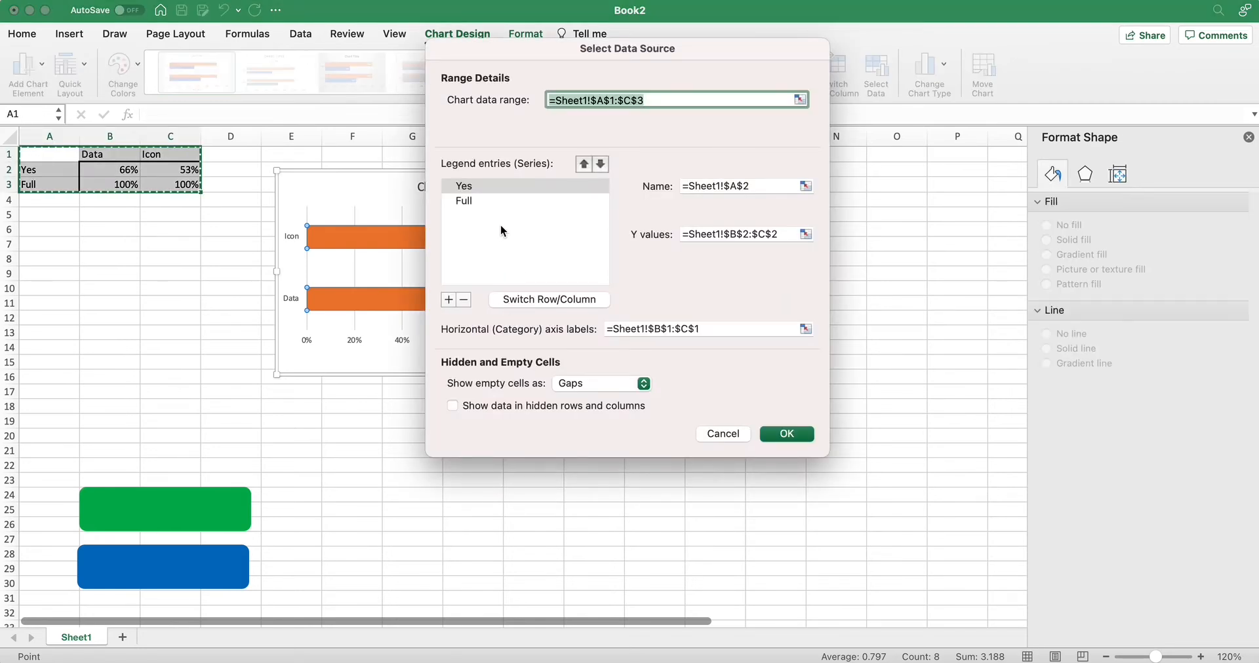
click(510, 189)
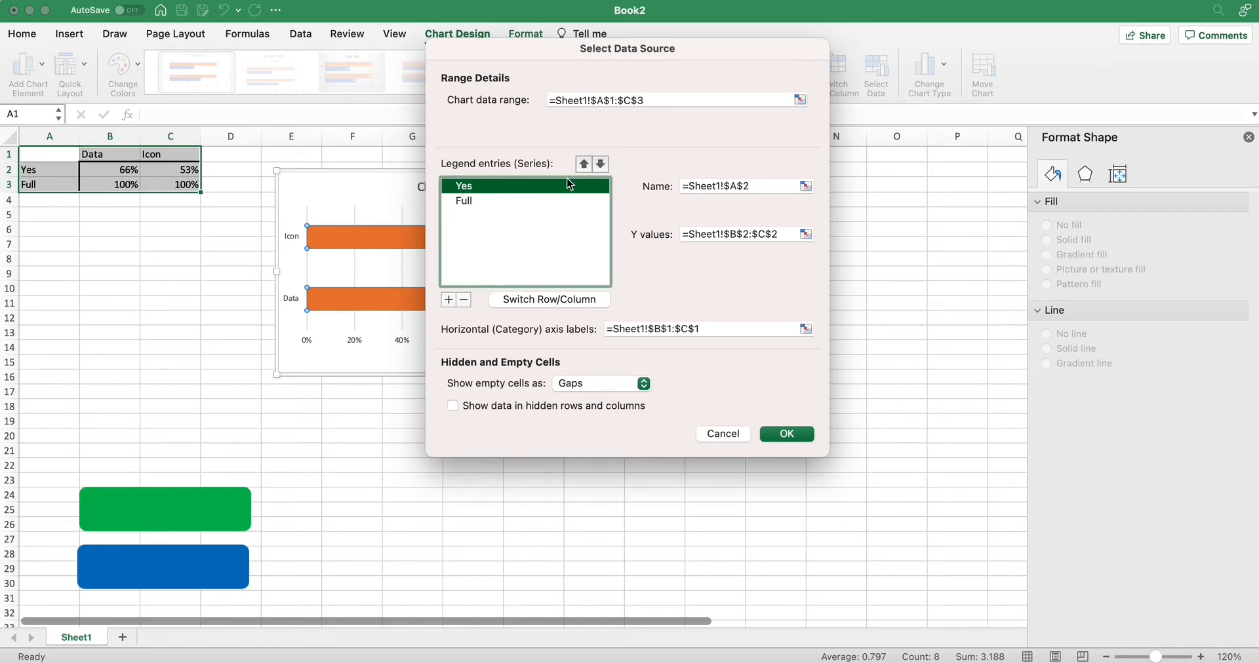
click(600, 165)
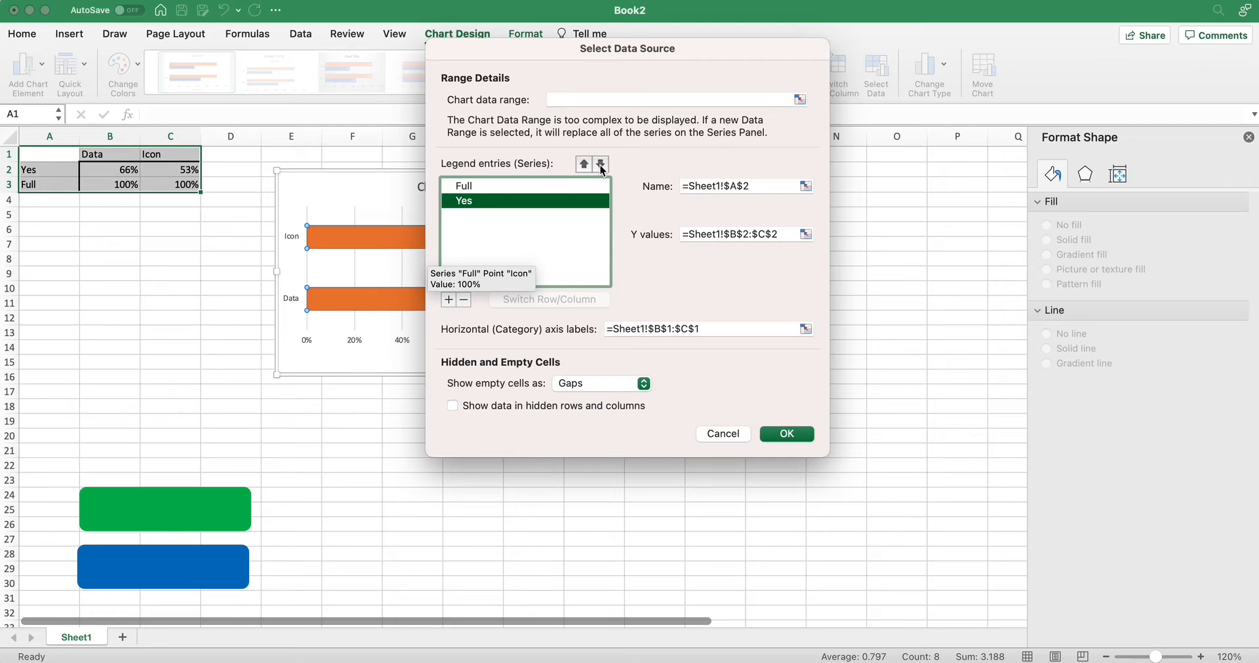
click(787, 435)
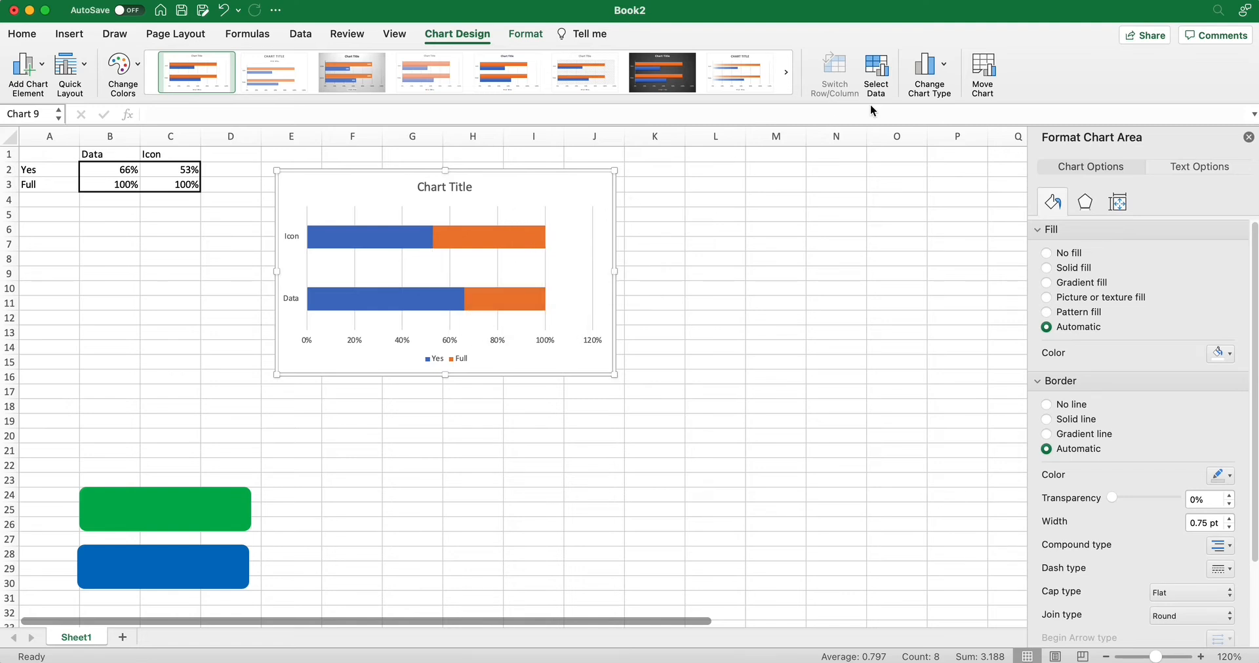
- Change the chart type to a 2-D stacked bar
click(934, 71)
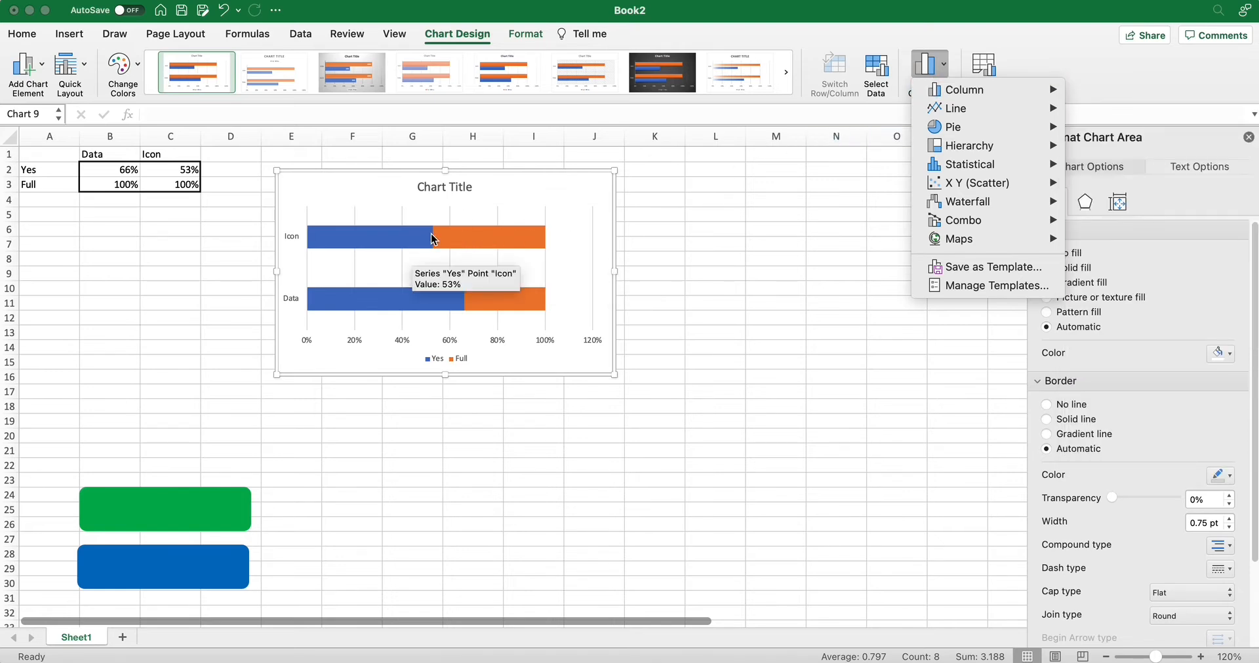
mouse_move(1041, 91)
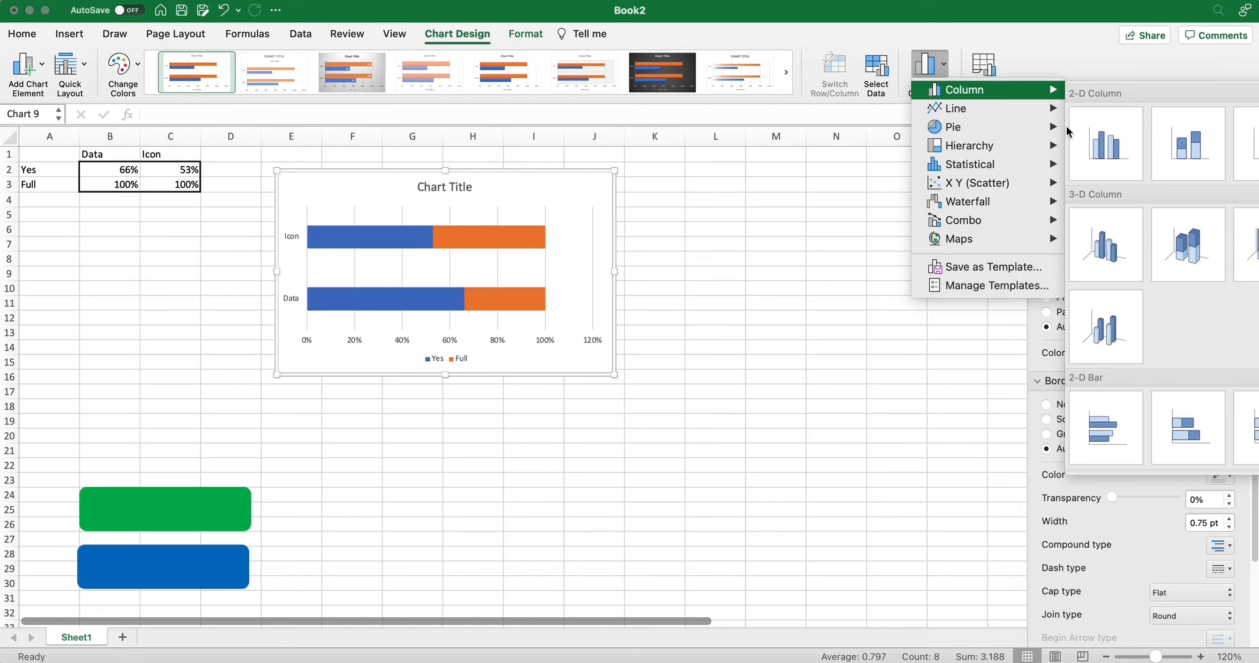
click(1171, 418)
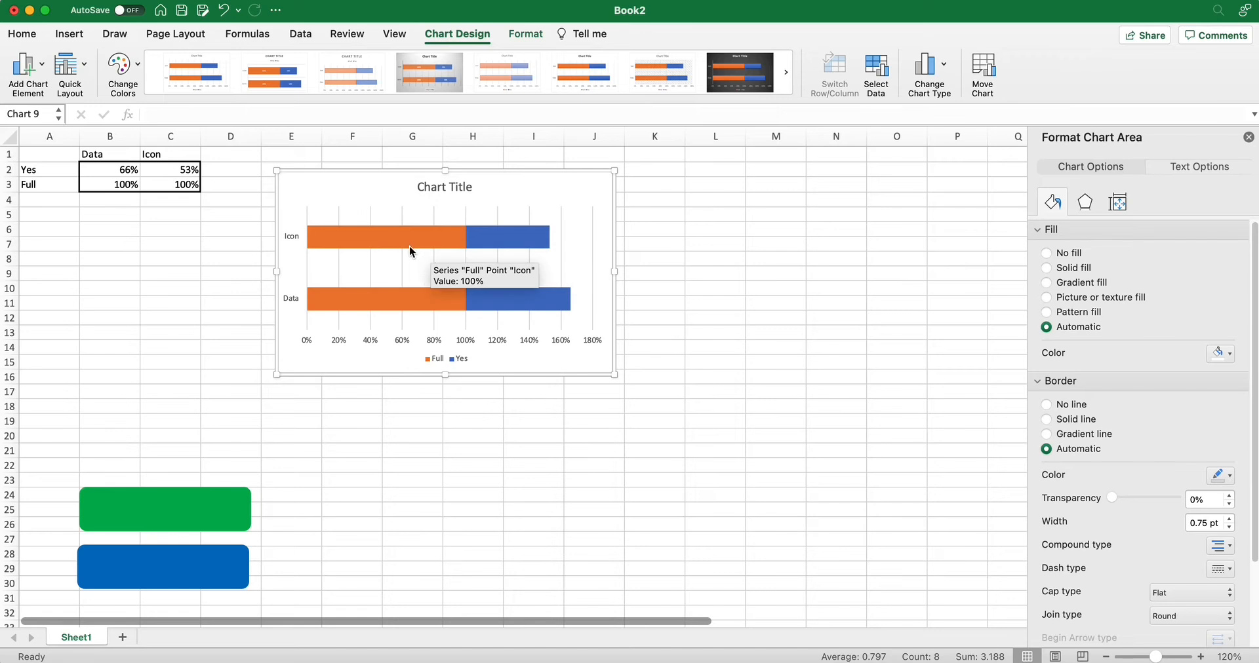
- Change the chart type back to a 2-D clustered bar
click(939, 65)
mouse_move(956, 97)
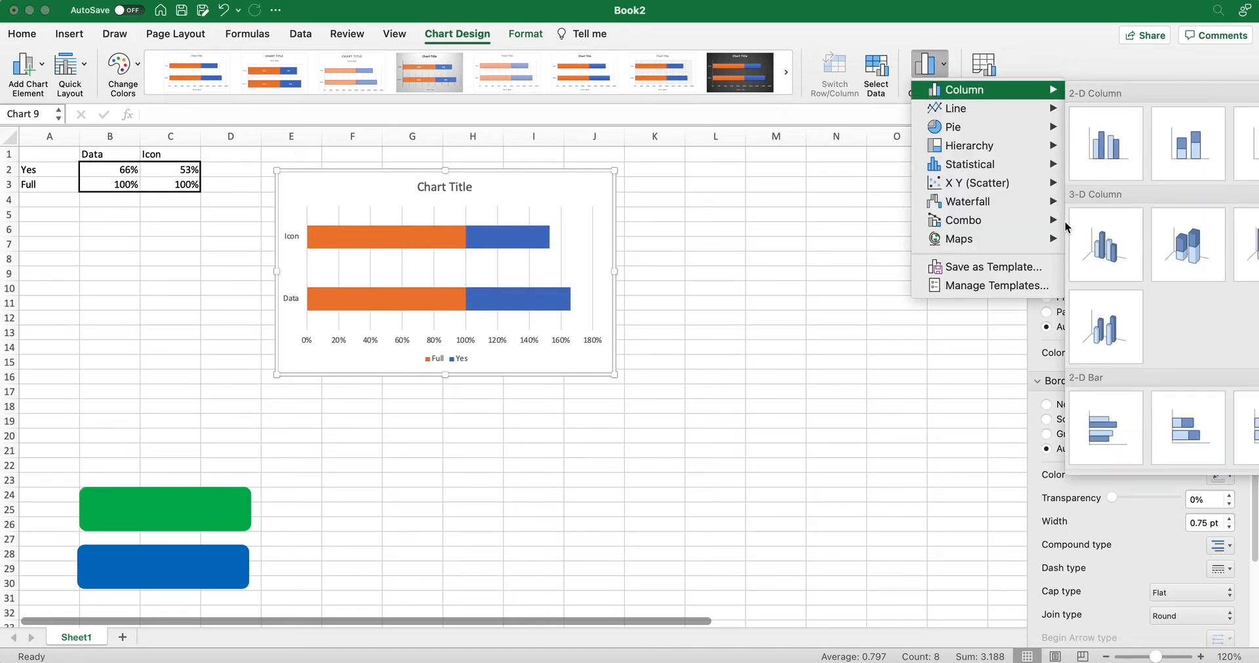
mouse_move(1057, 89)
click(1113, 423)
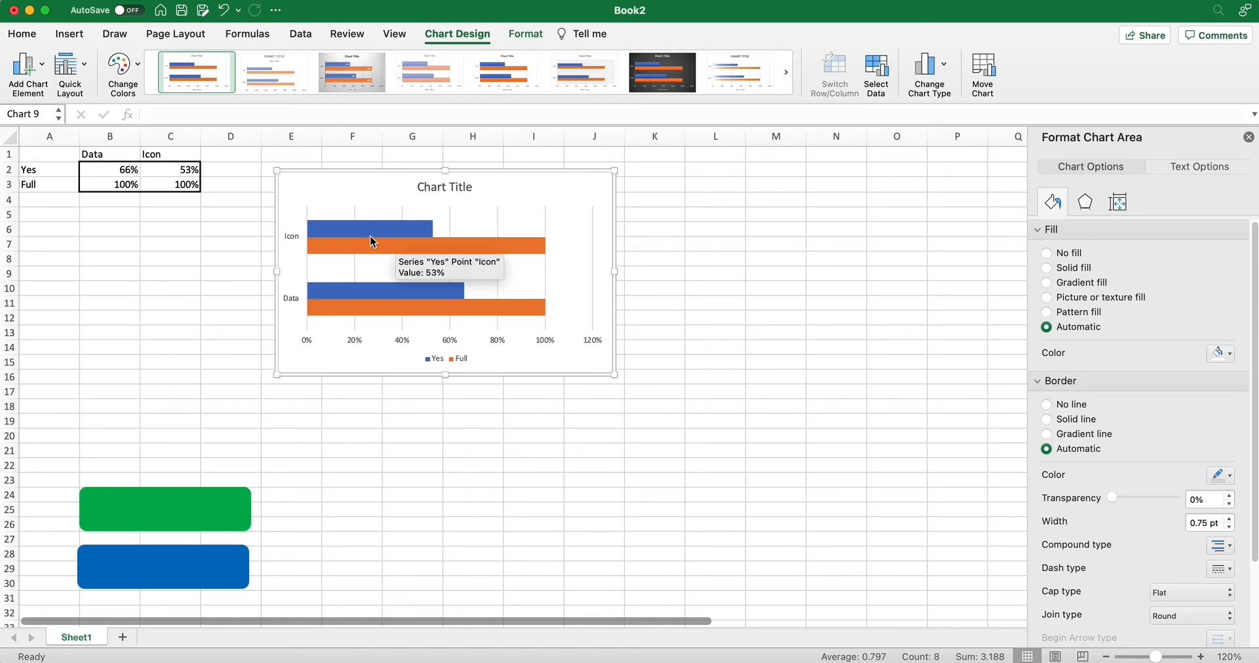
- Delete the clustered bar chart of the Data and Icon columns from the sheet
drag(385, 176, 431, 186)
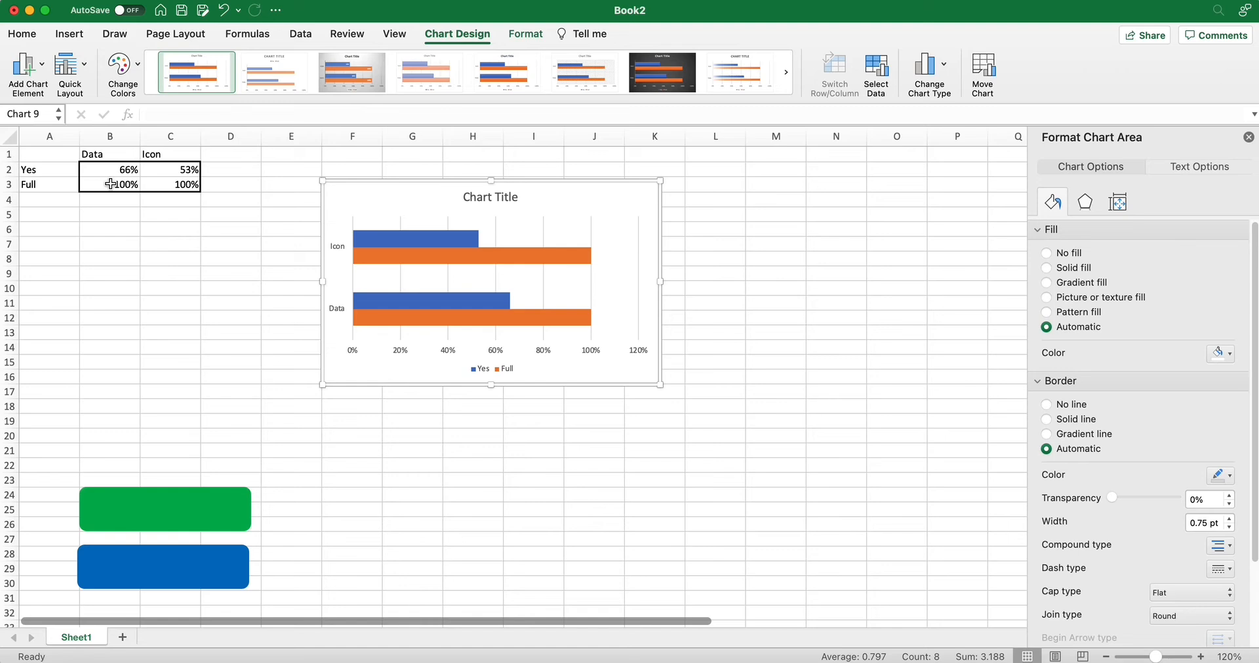
click(382, 183)
key(Delete)
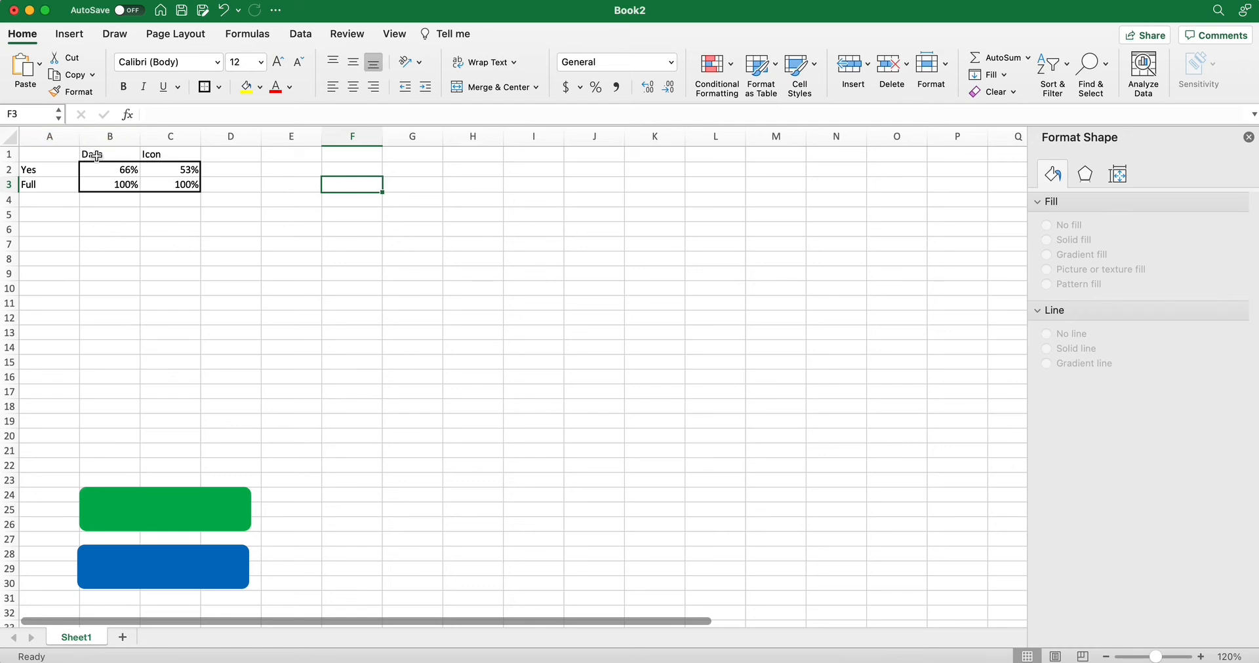
- Insert a 2-D clustered bar chart from cells A1:B3, covering only the Data column
drag(79, 154, 104, 188)
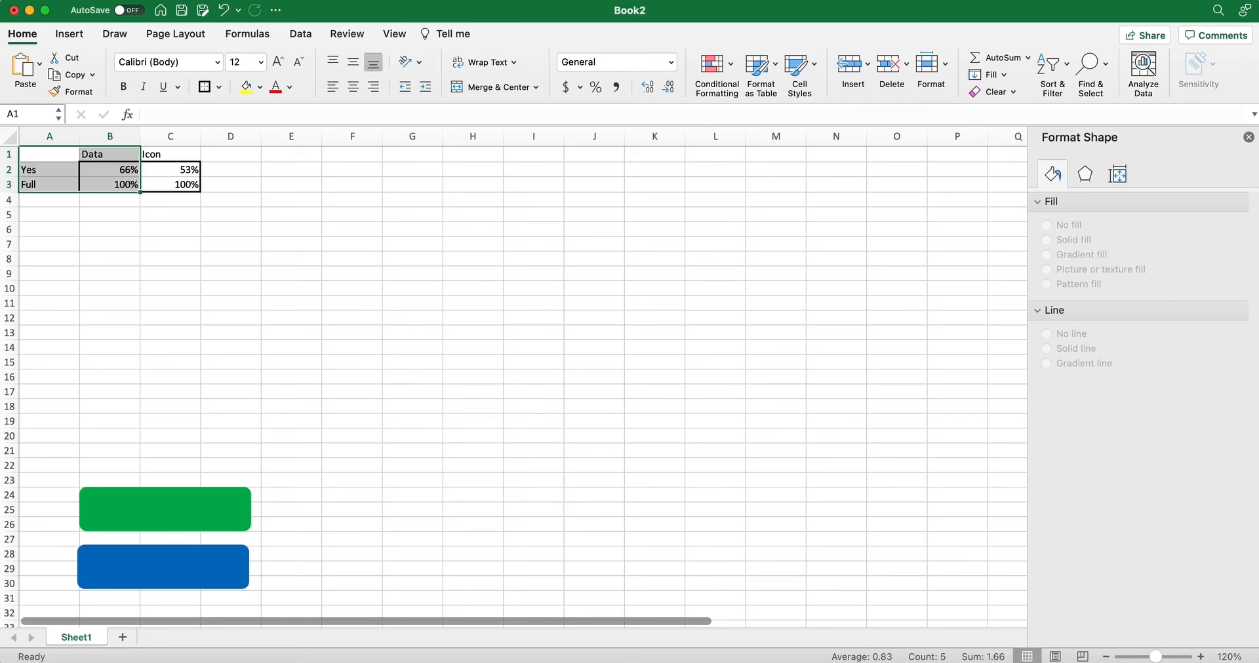
click(70, 34)
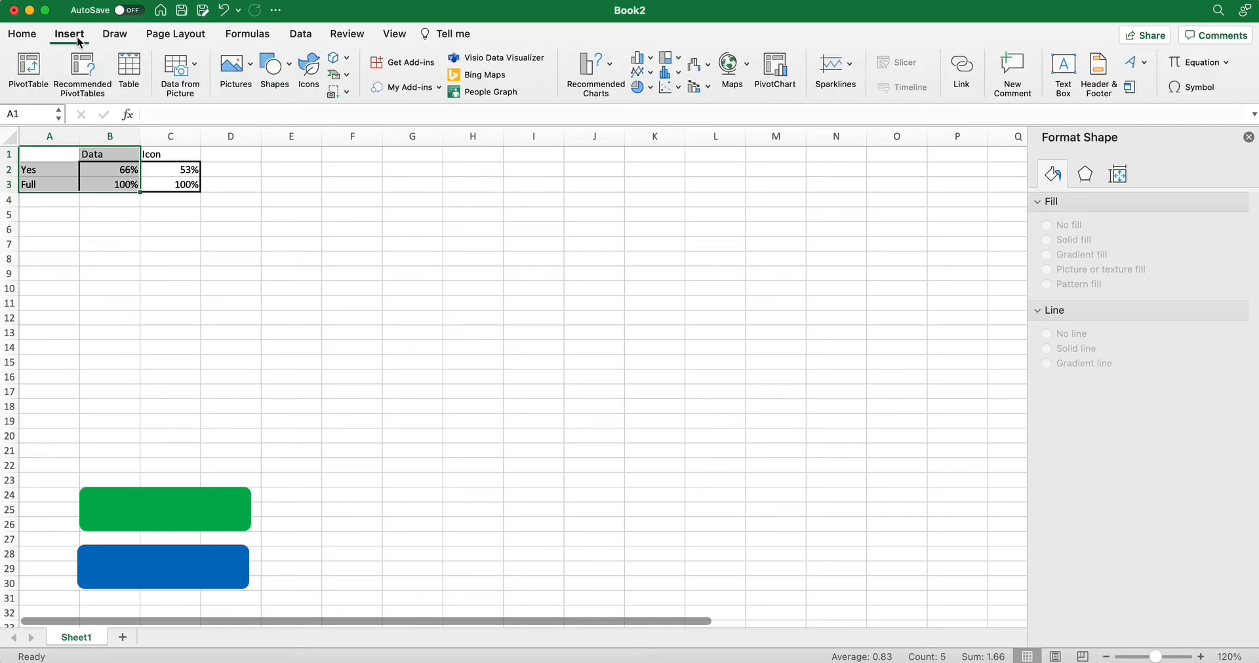
click(652, 61)
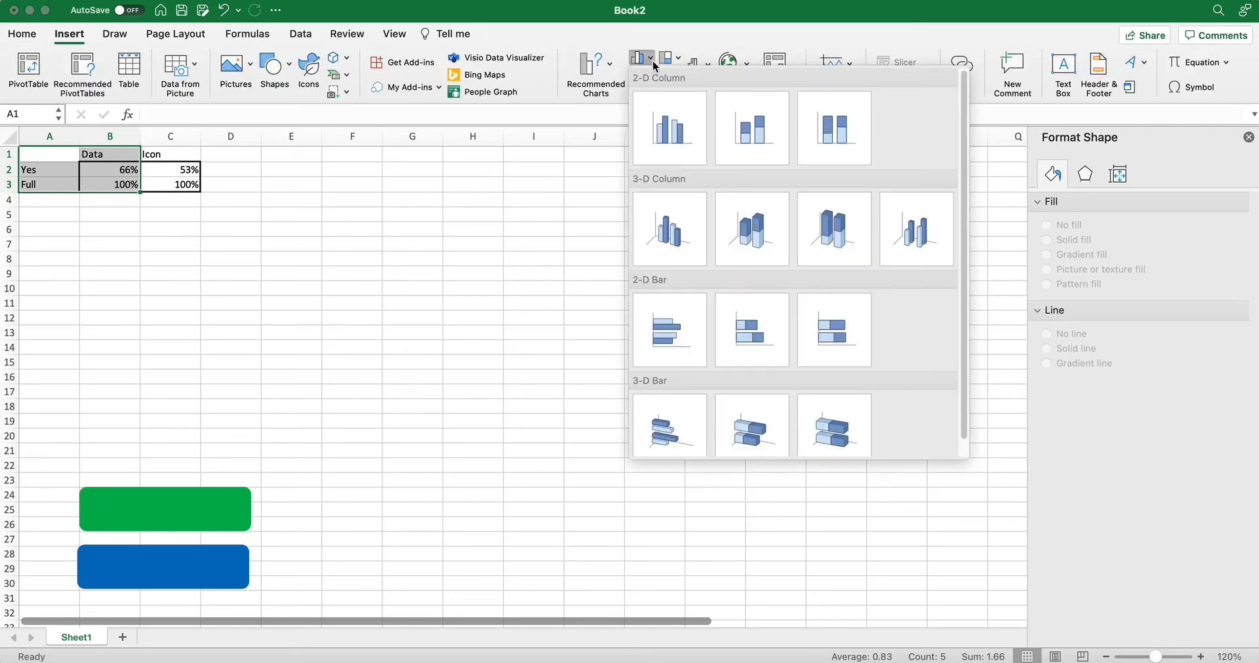
click(671, 335)
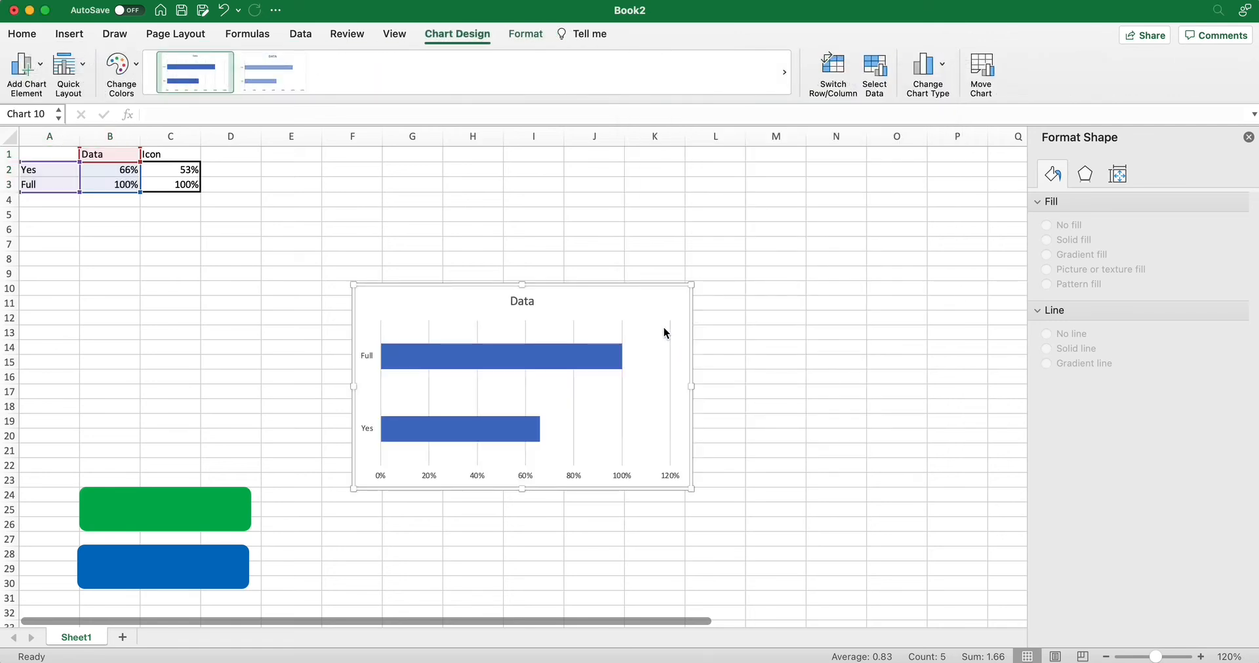
- Move the chart up to around cell E6 and switch its rows and columns so Yes and Full become separate series
drag(492, 305, 448, 241)
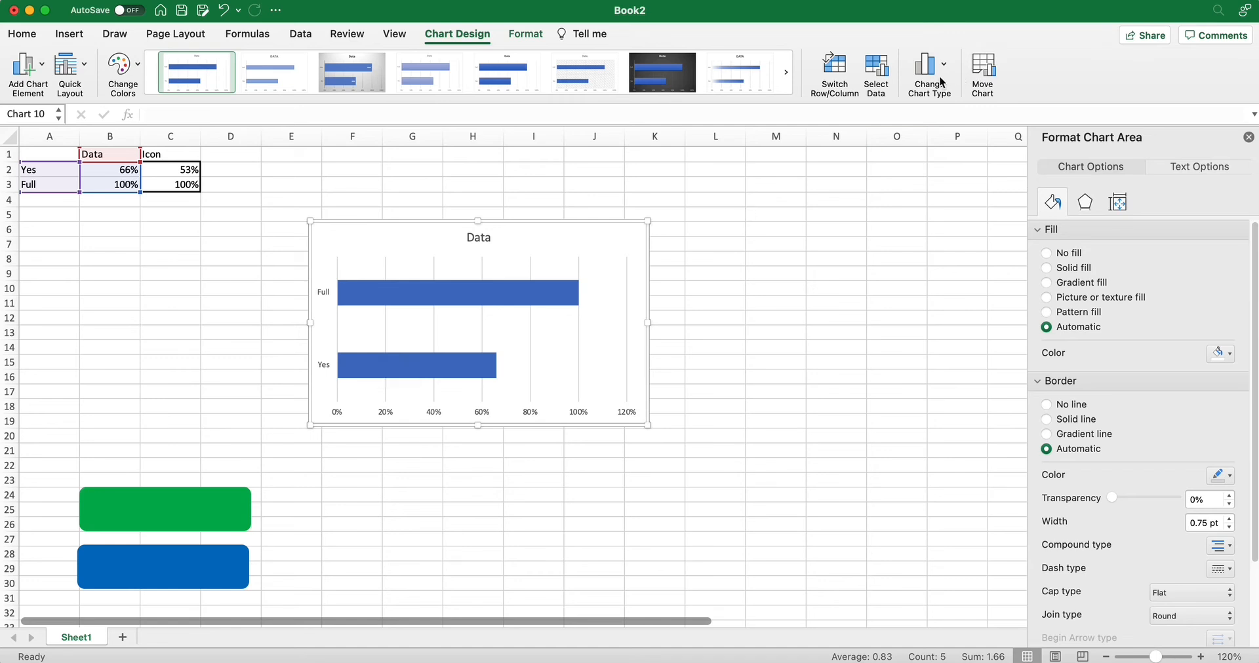
click(834, 85)
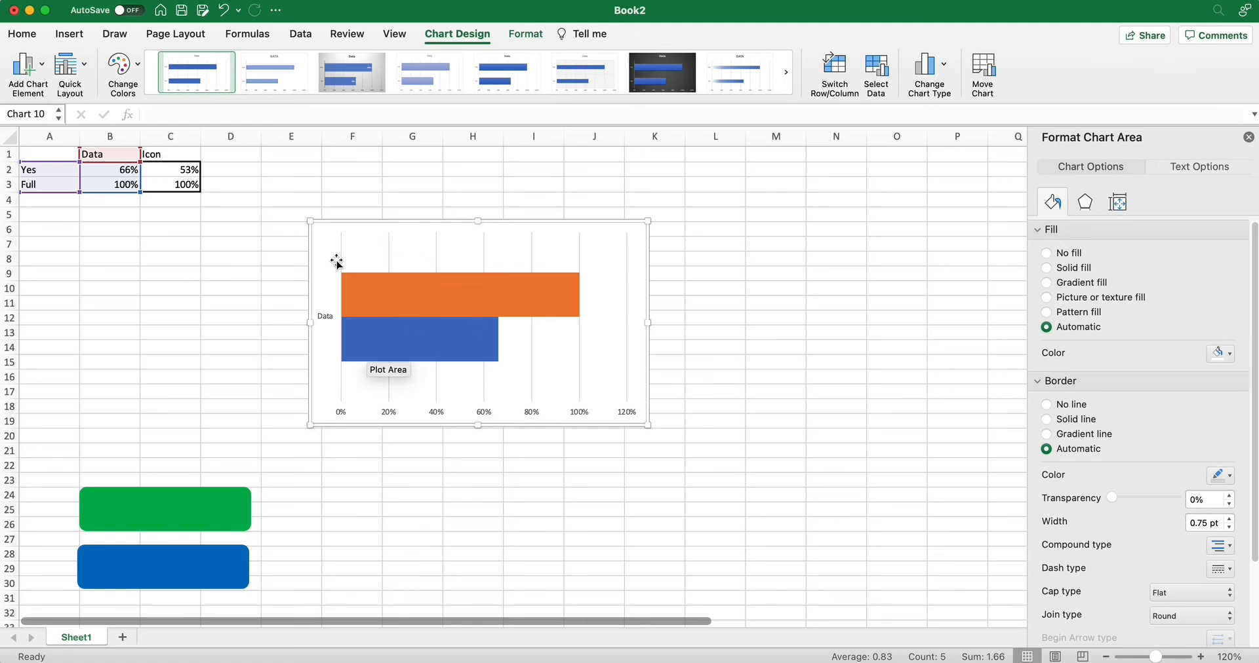
- Set the series overlap of the chart's bars to 100%
right_click(450, 312)
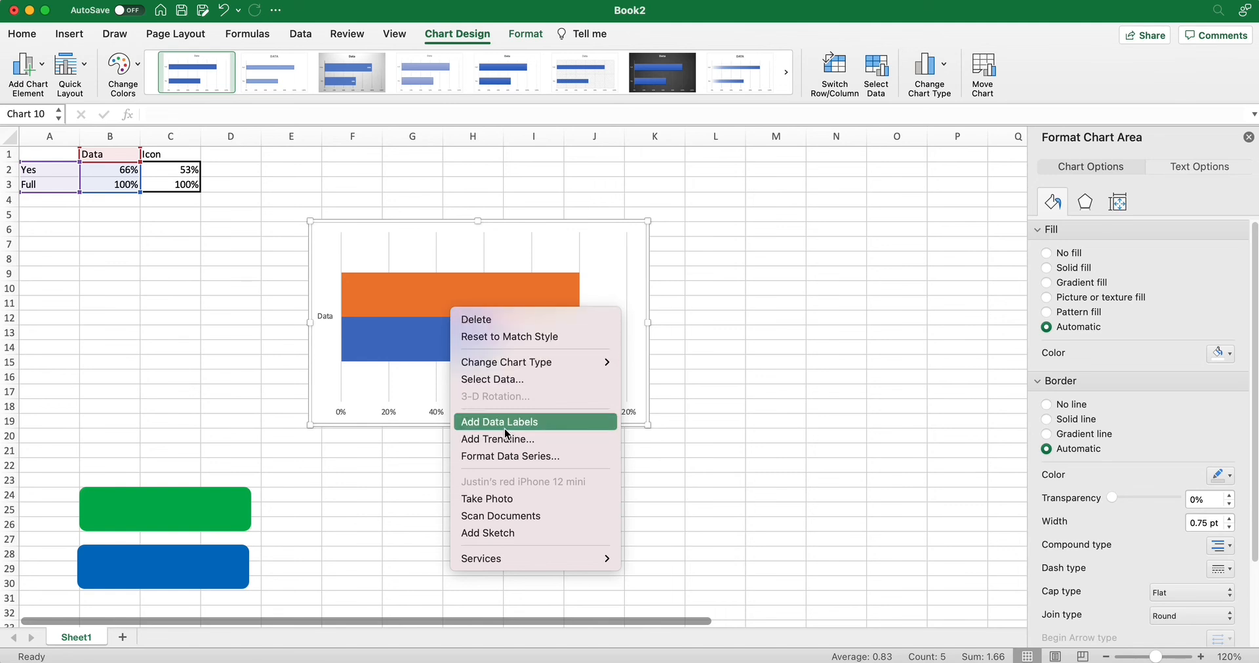
click(514, 456)
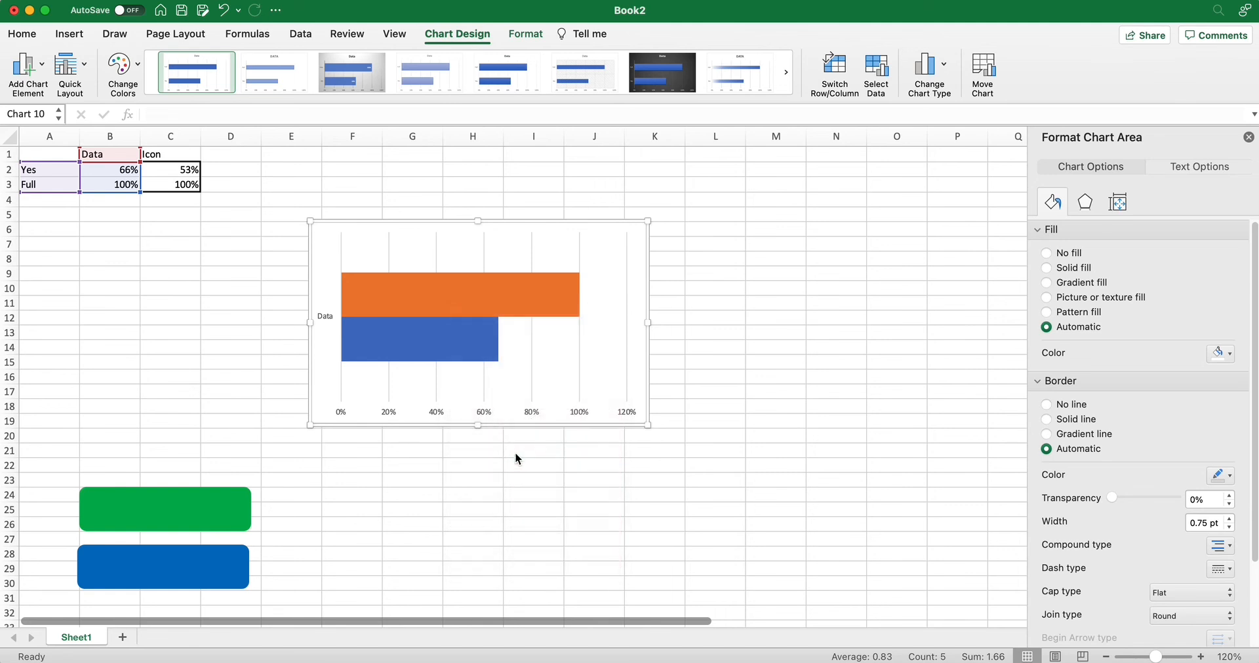
drag(1153, 286, 1194, 284)
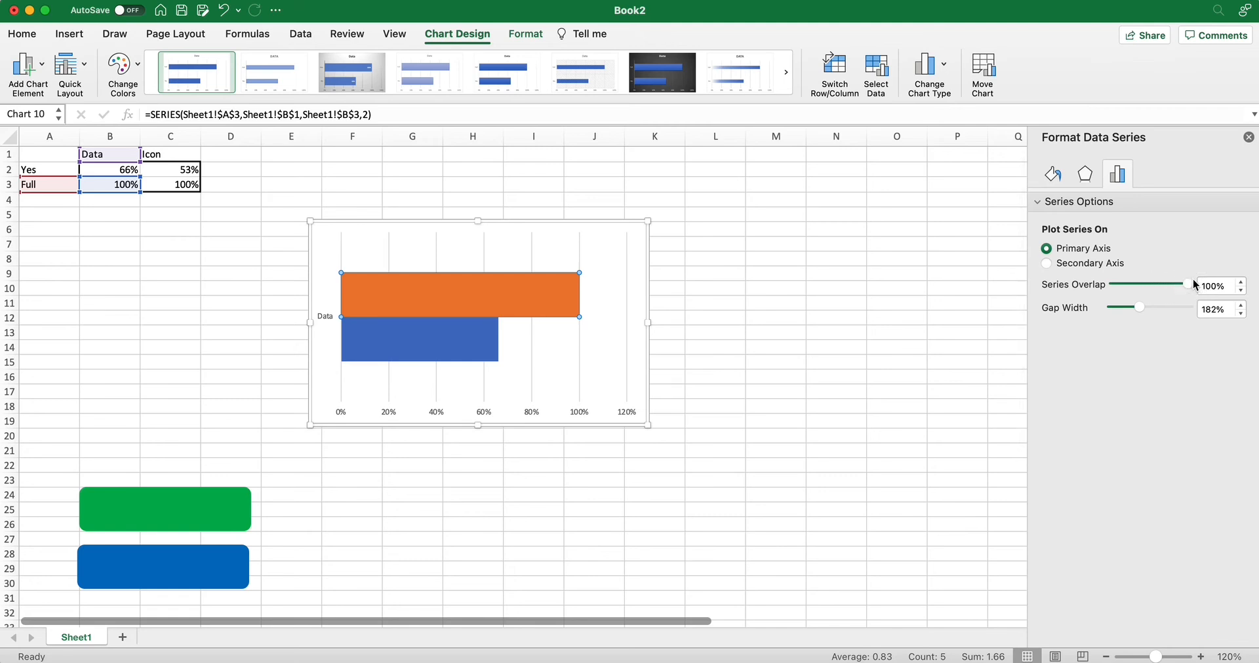
- Reorder the chart's data series so that Yes comes after Full and its bar lies in front
right_click(465, 319)
click(524, 465)
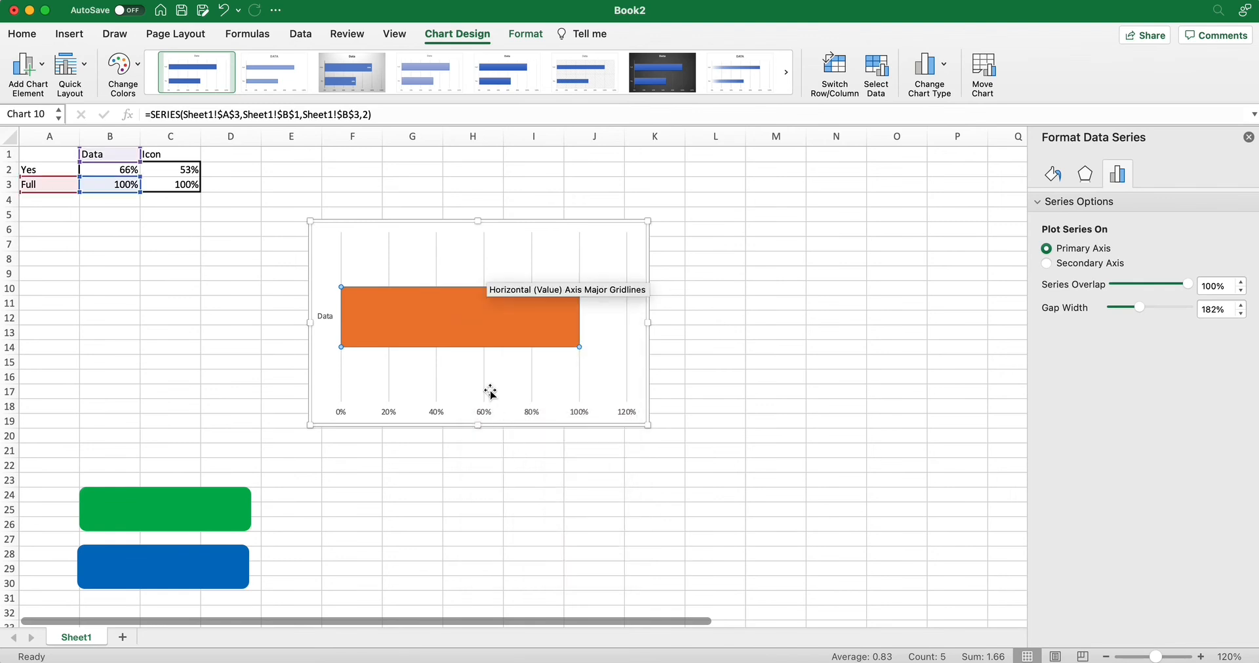
right_click(492, 330)
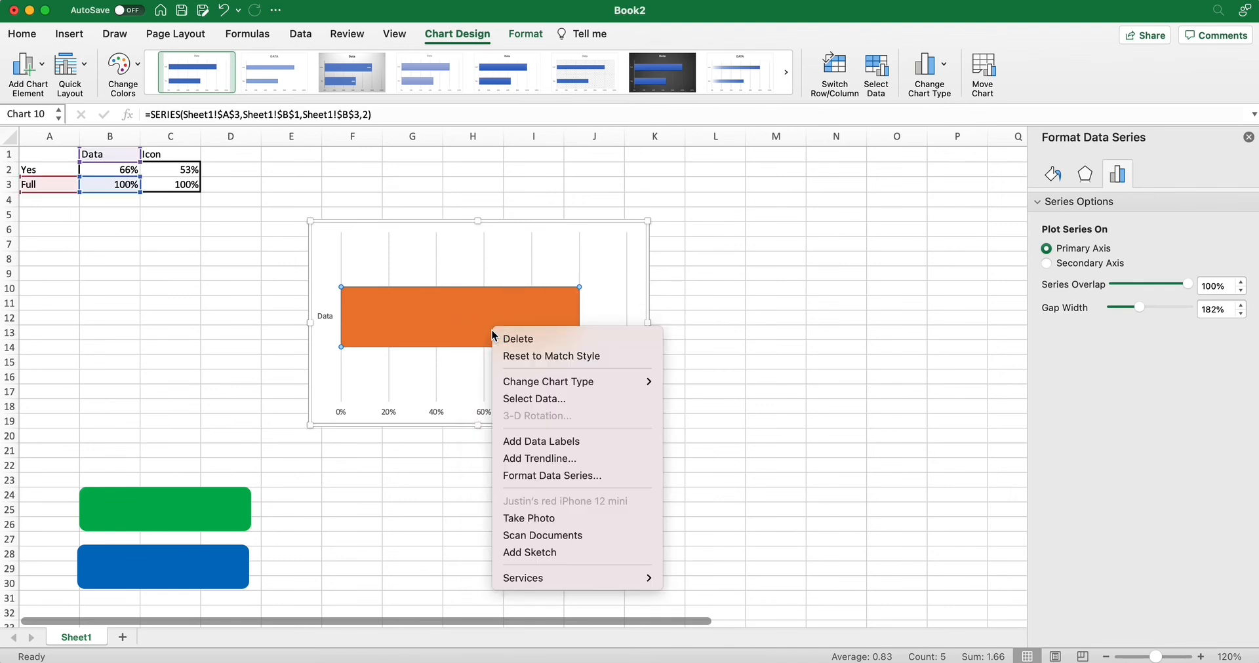
click(524, 395)
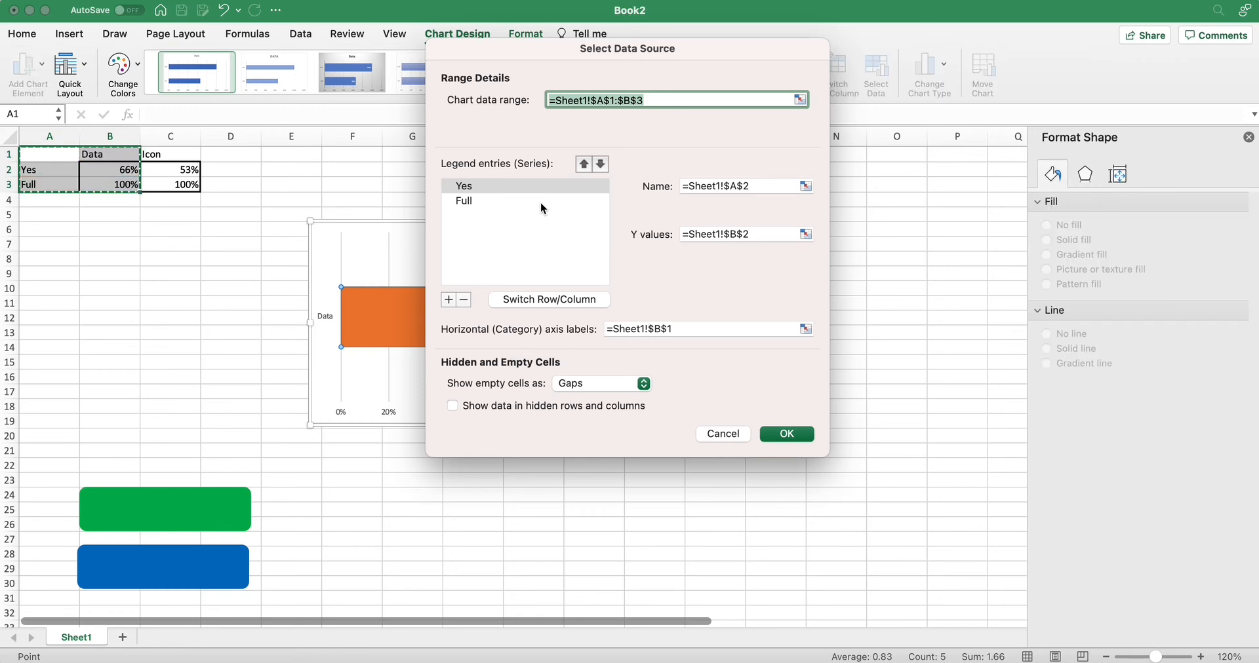
click(600, 164)
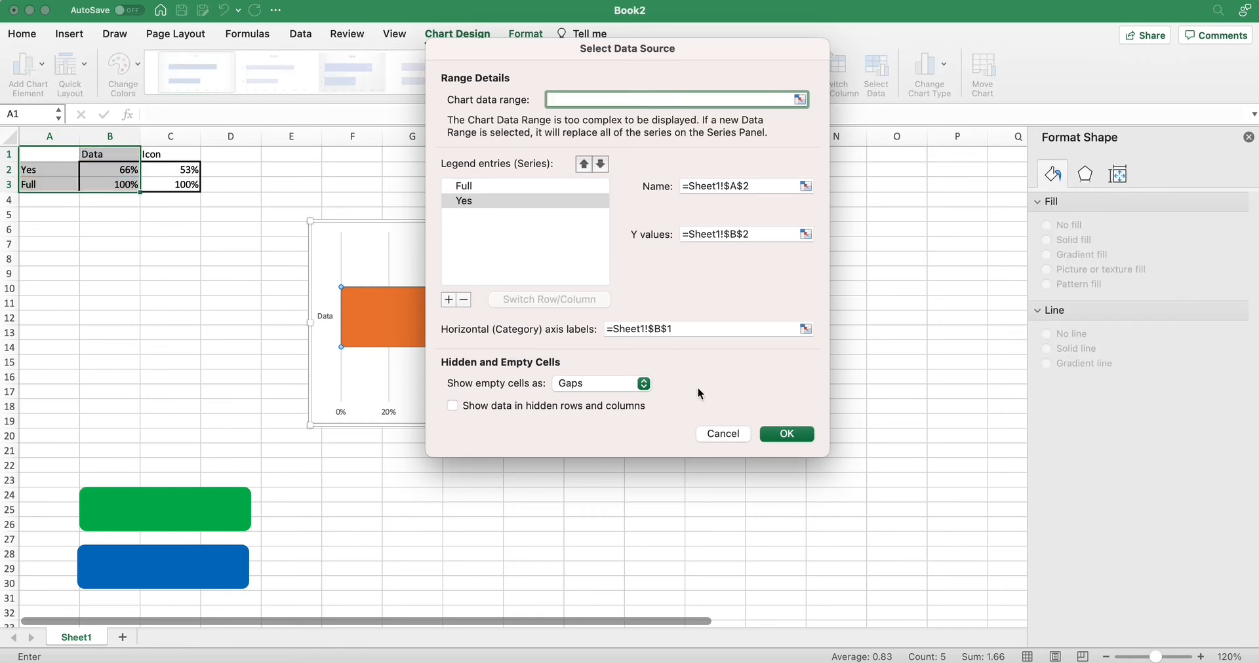
click(784, 435)
- Copy the green rounded rectangle and paste it onto the Yes bar as its fill
click(462, 354)
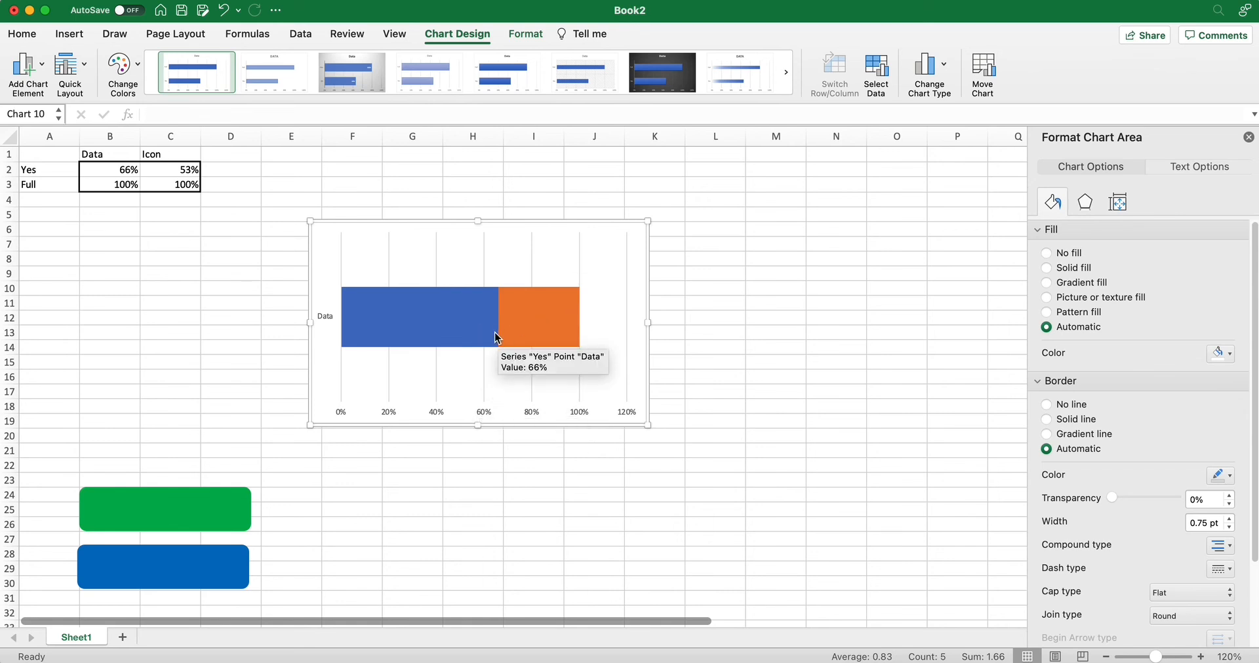
click(379, 338)
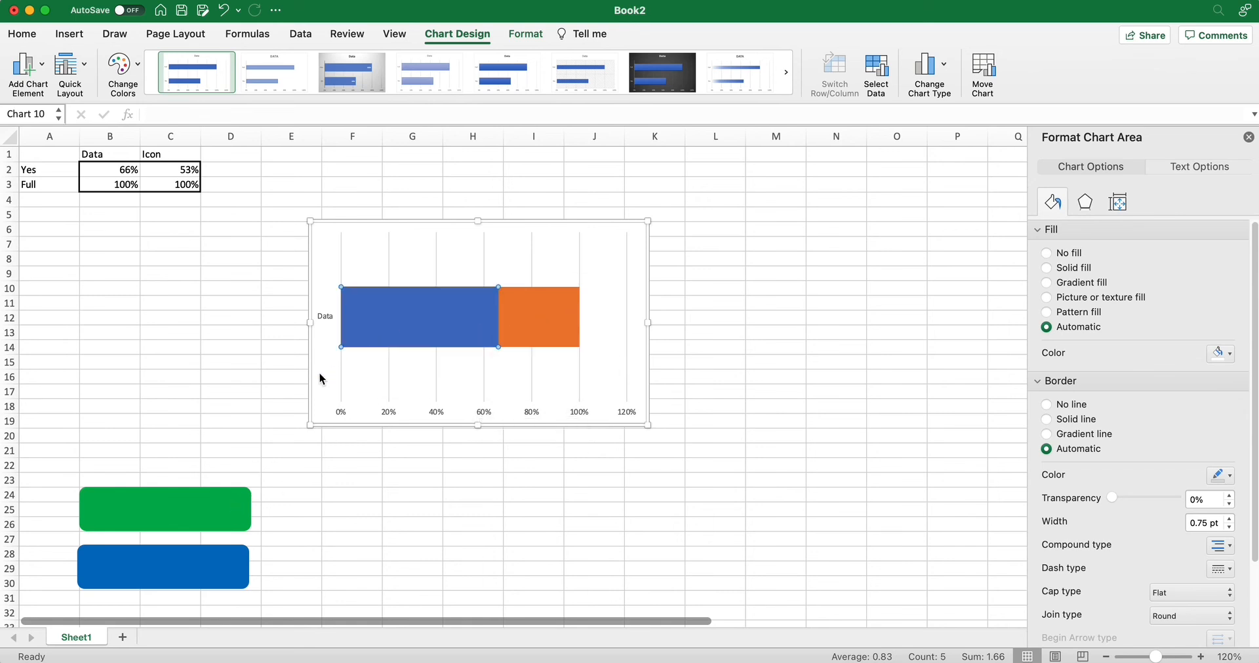
click(203, 518)
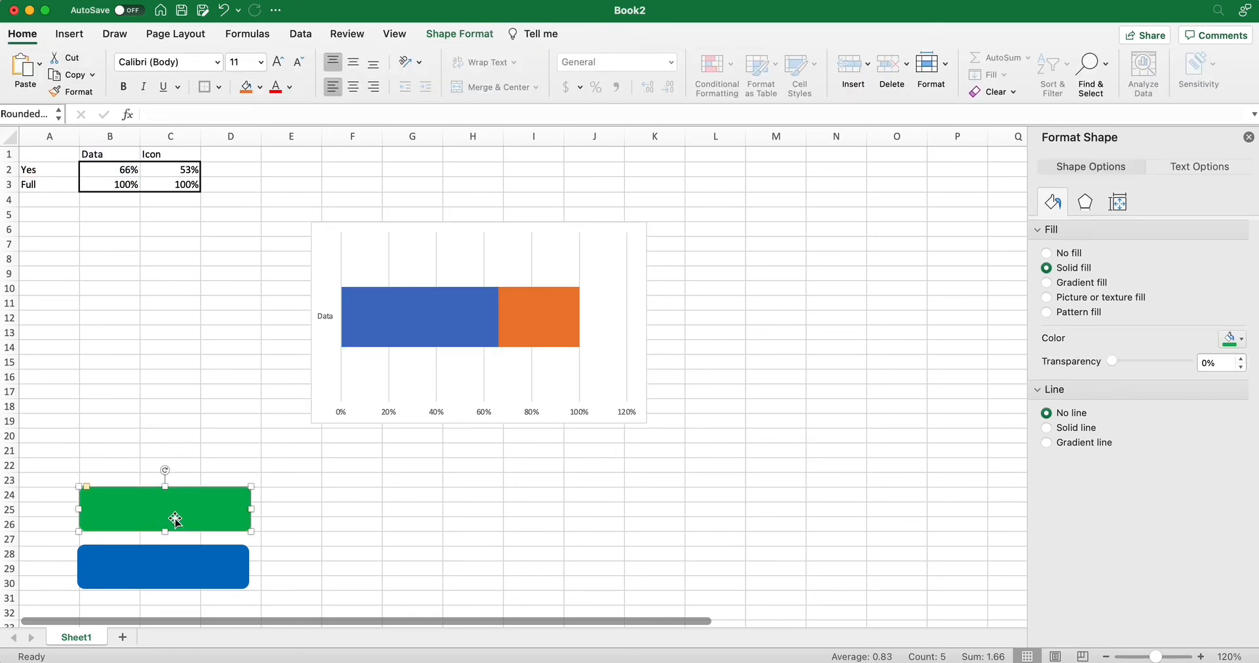
click(445, 336)
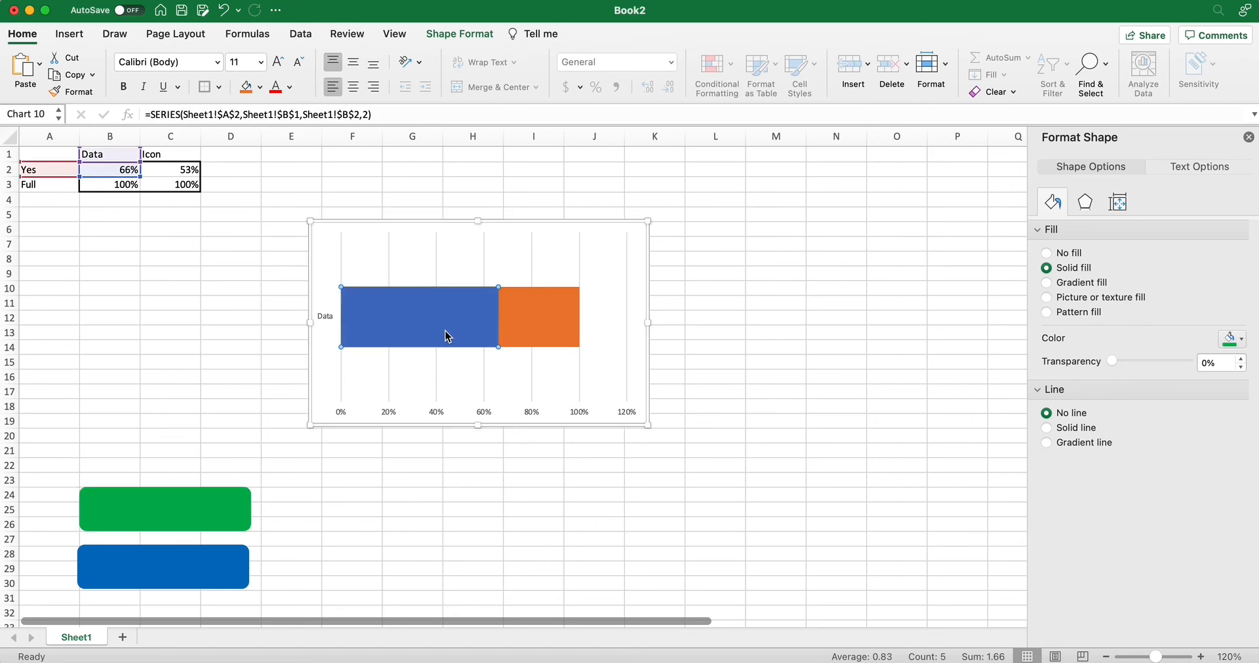
key(cmd+v)
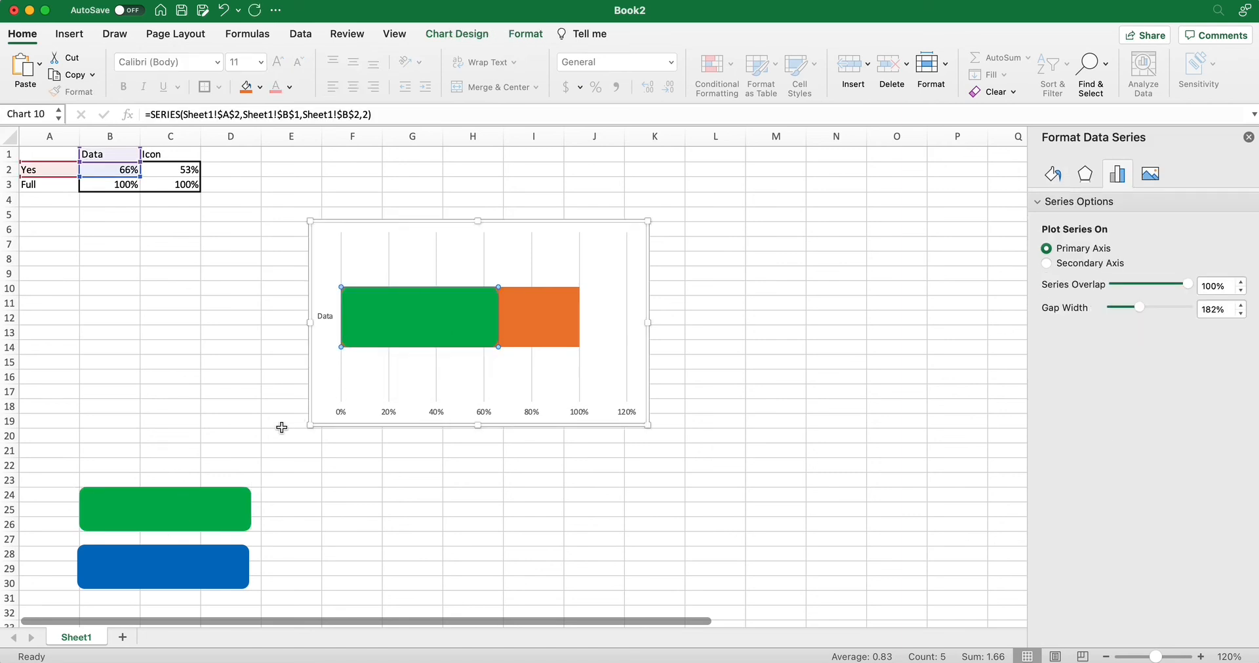
click(383, 556)
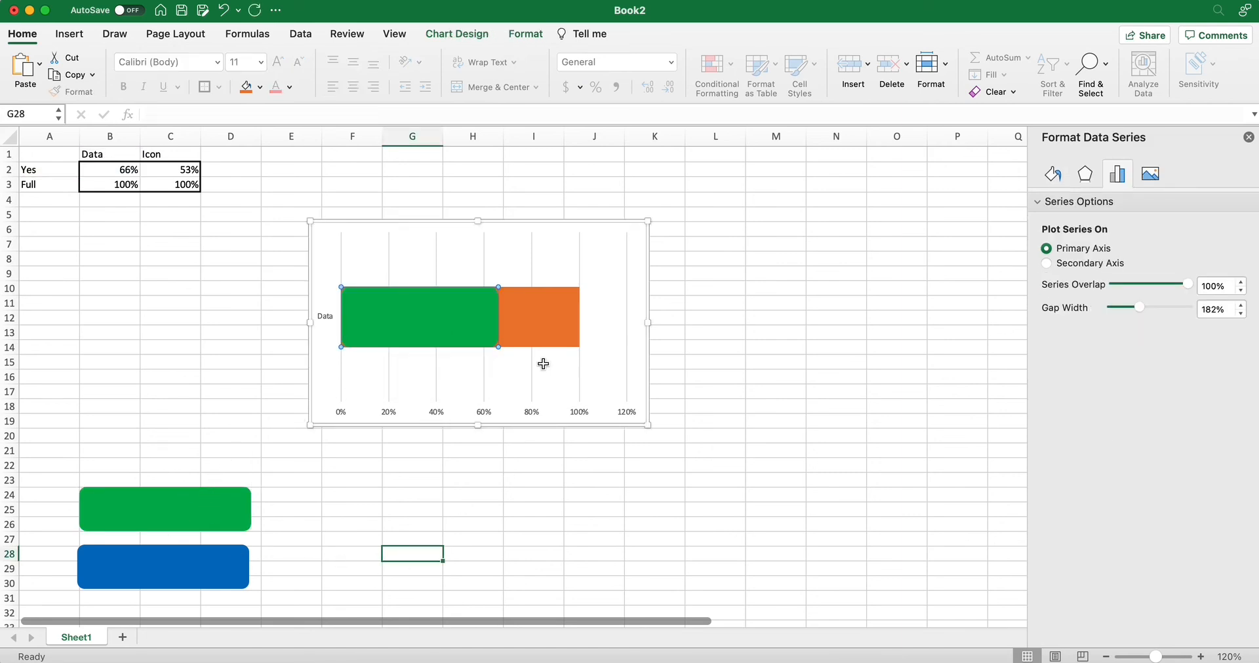
- Copy the blue rounded rectangle and paste it onto the Full bar as its fill
click(540, 327)
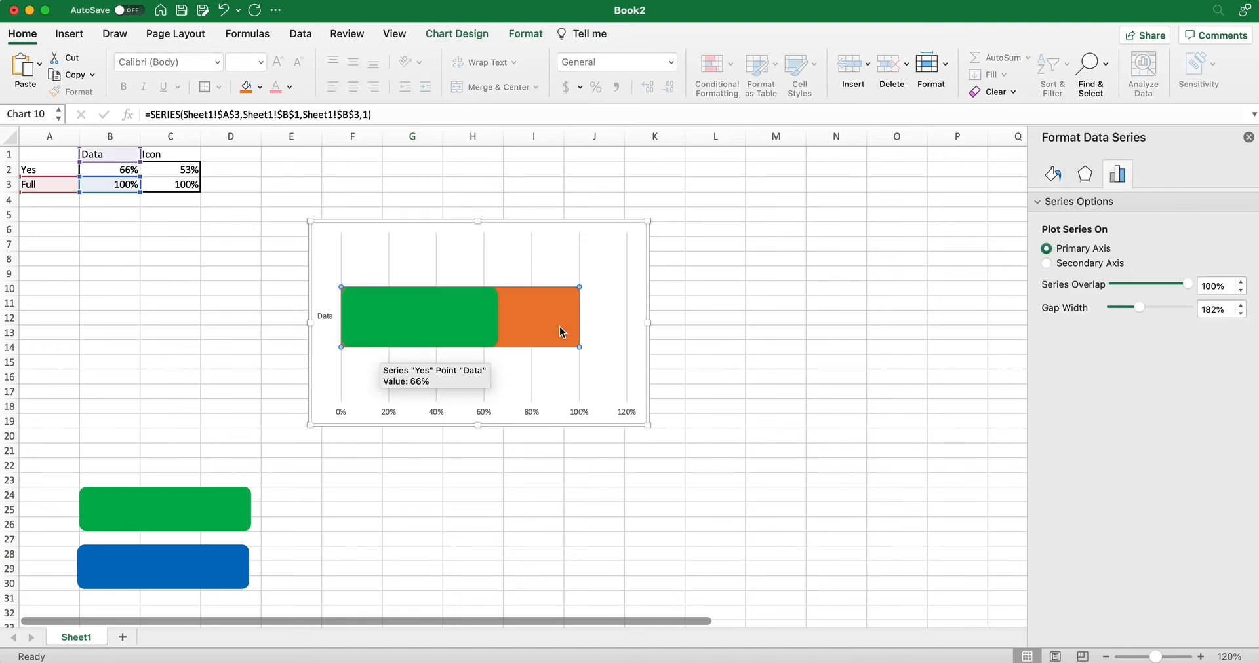
click(227, 577)
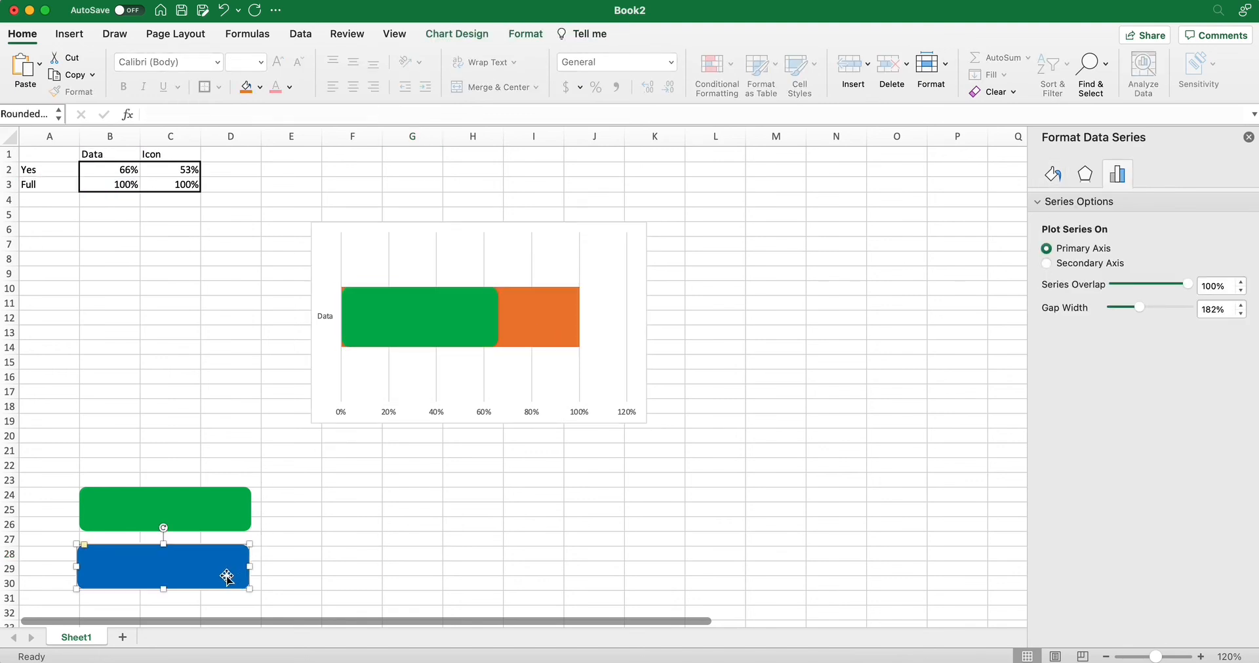
click(541, 336)
key(super+v)
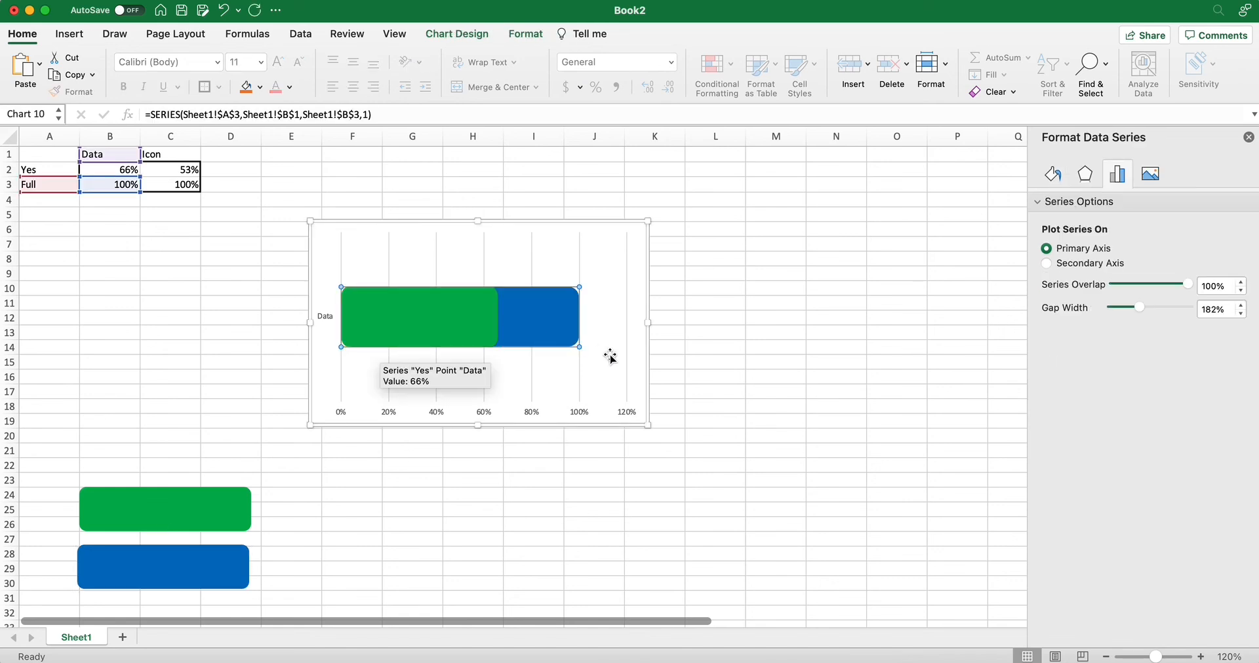
click(580, 359)
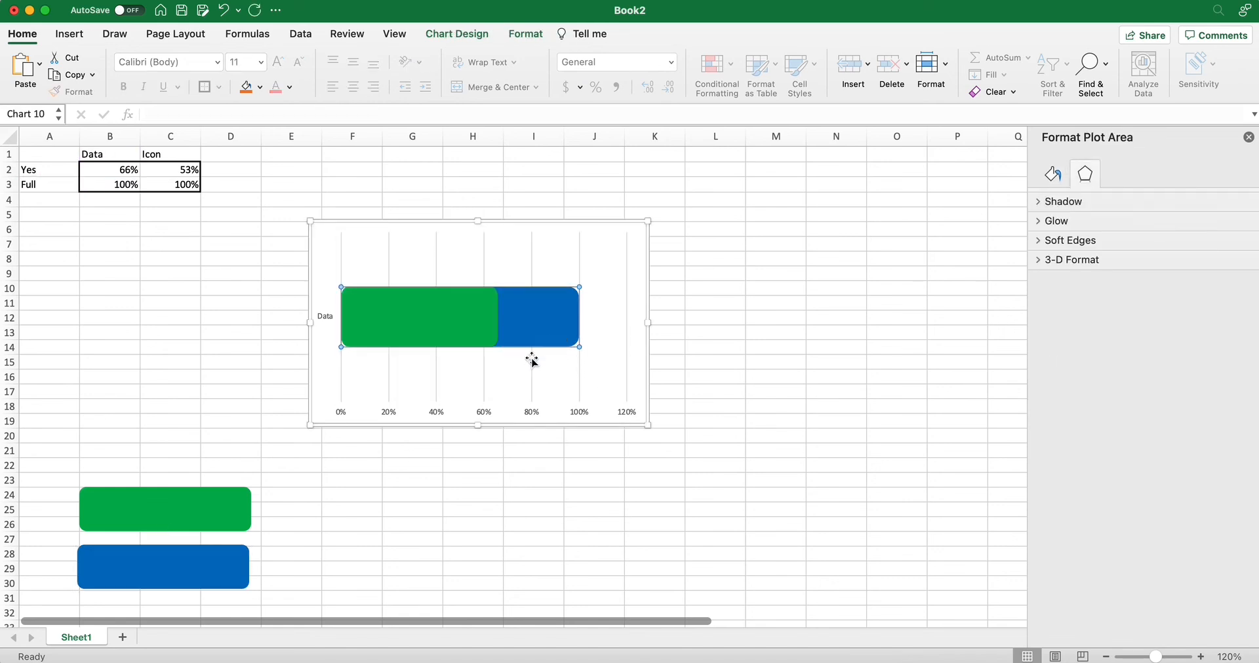
click(476, 332)
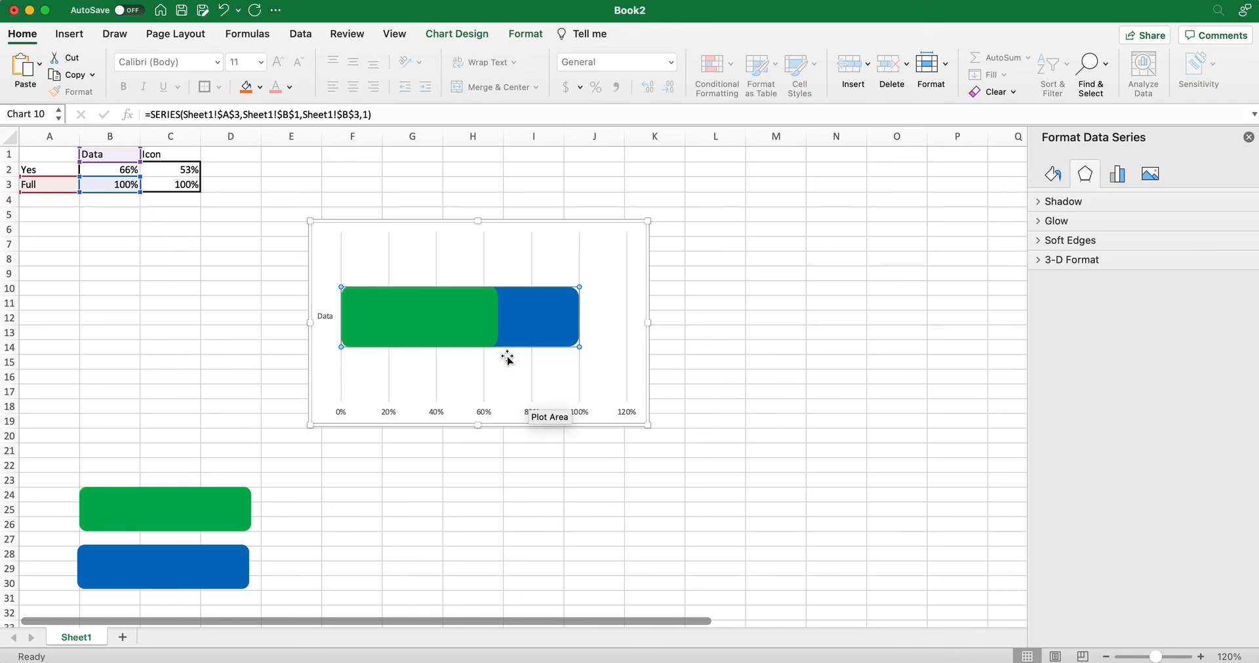
- Enlarge the chart slightly in height and widen it until its edge reaches column M
drag(648, 426, 716, 432)
click(649, 421)
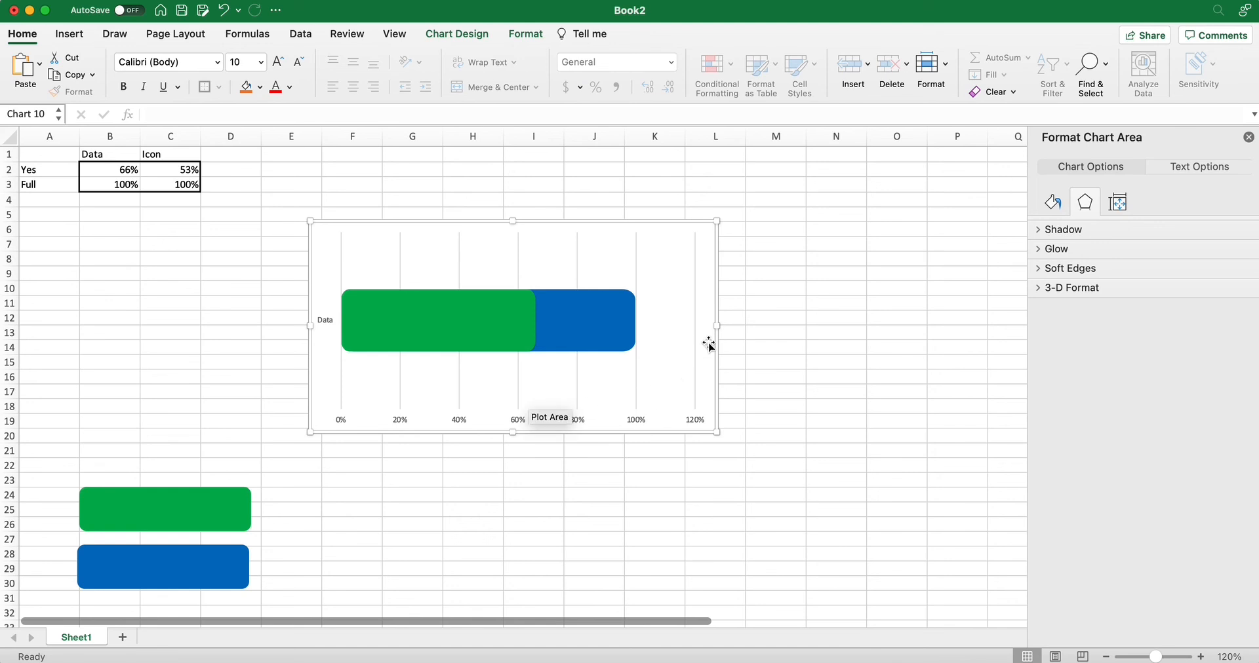
drag(719, 328, 797, 325)
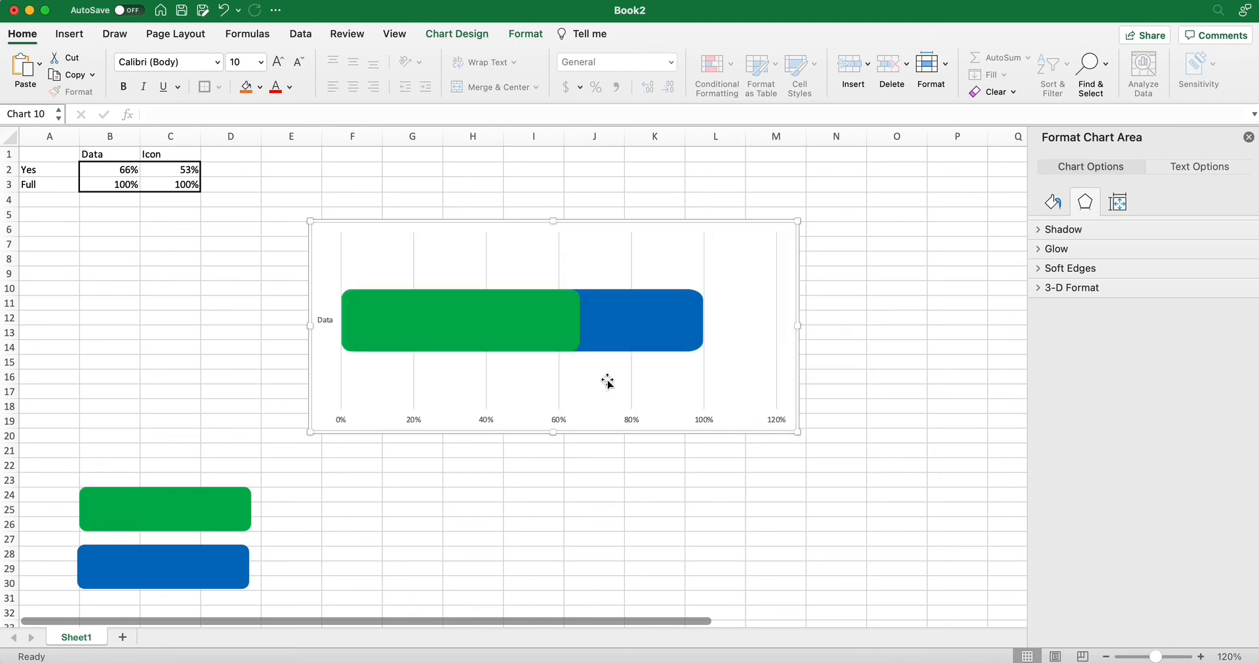